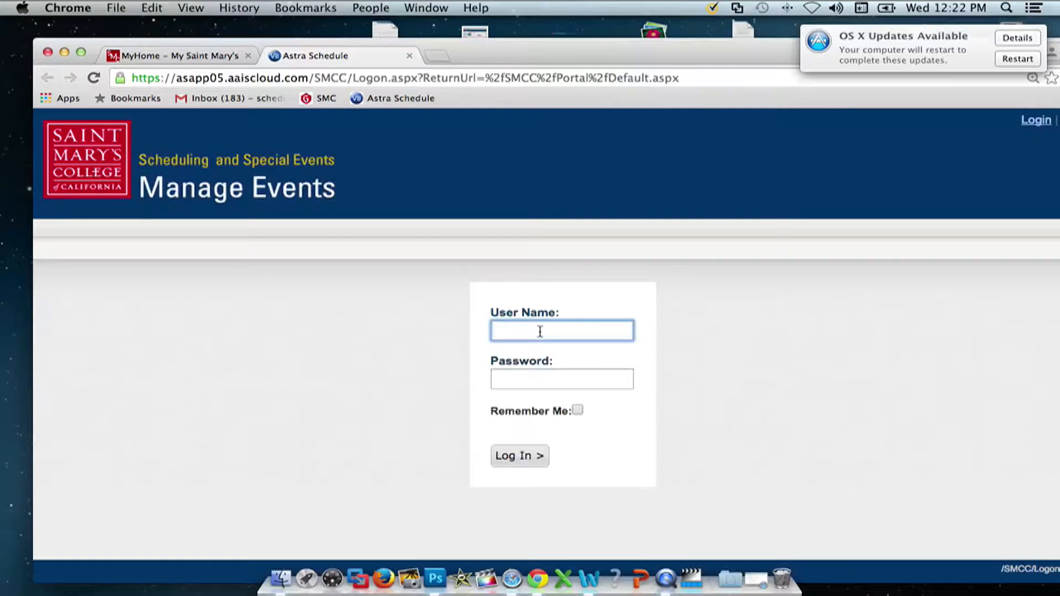
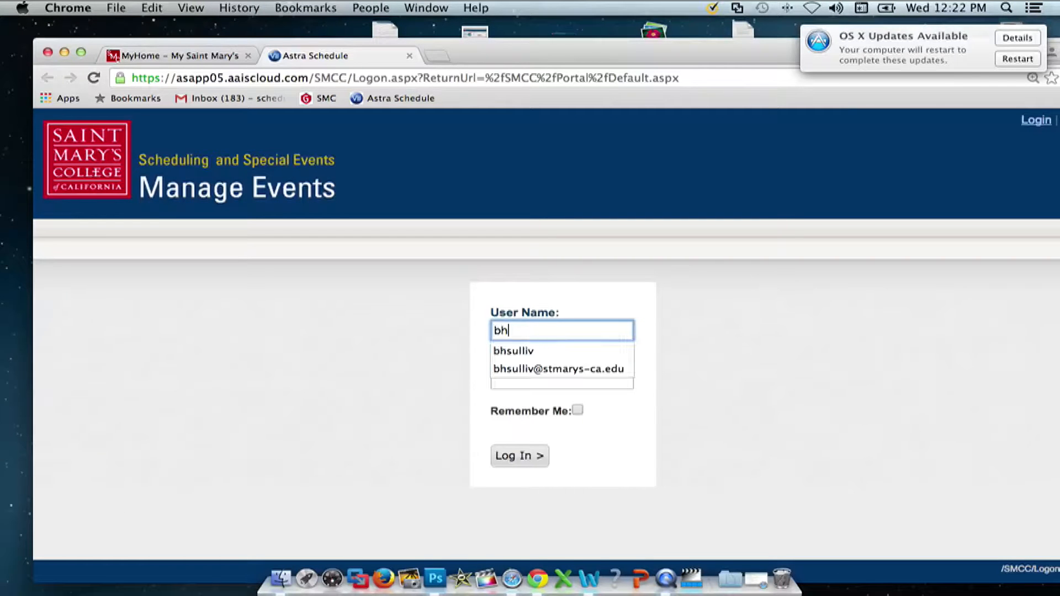
# - Log in with the user name and password to reach the Manage Events home page
pyautogui.press('Tab')
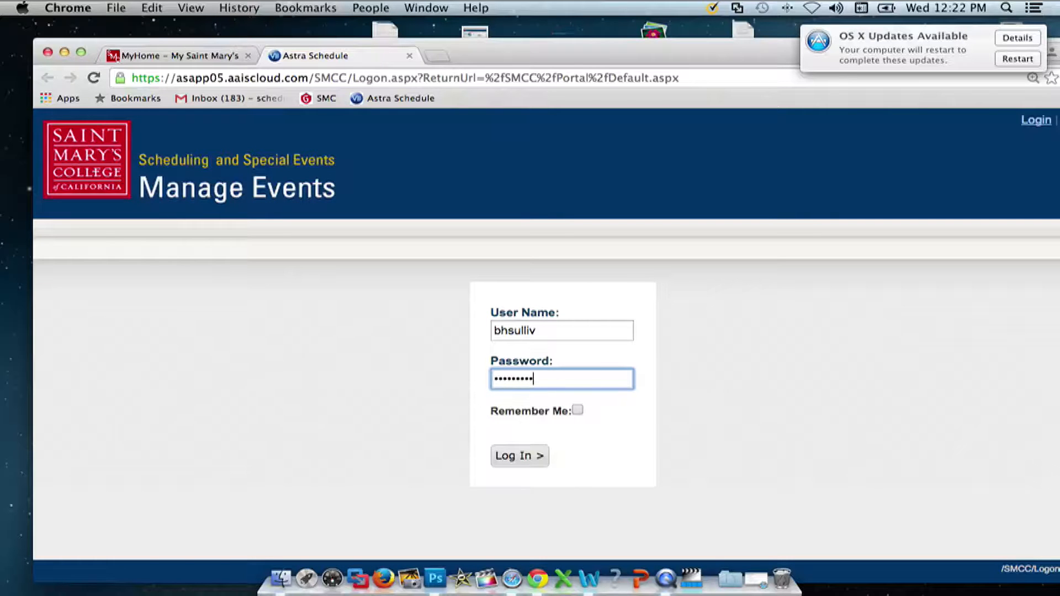
pyautogui.click(516, 456)
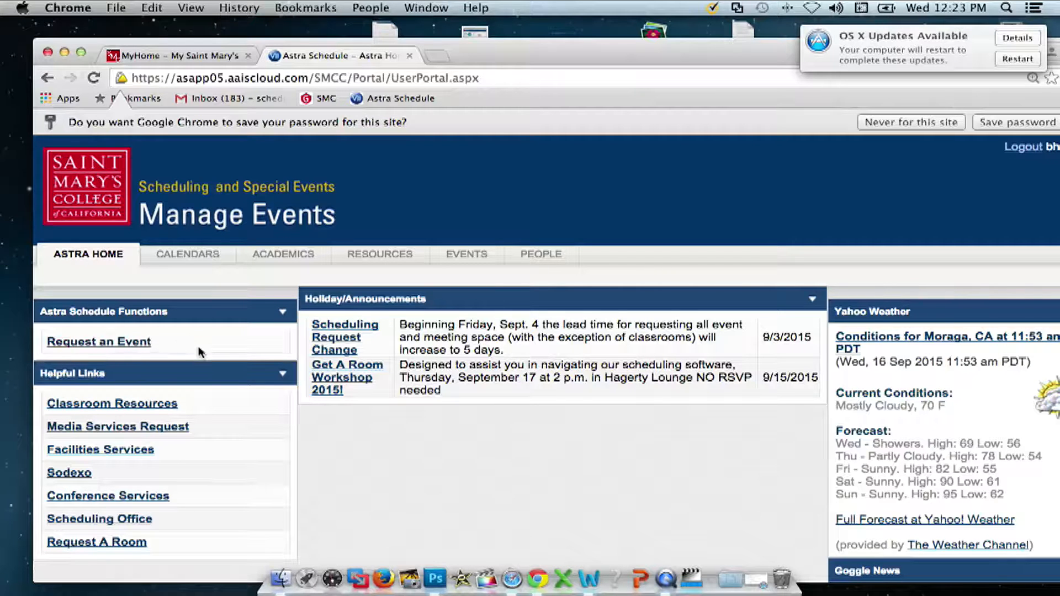
# - Open the Daily Grid from Calendars, showing September 16, 2015 room bookings
pyautogui.click(188, 256)
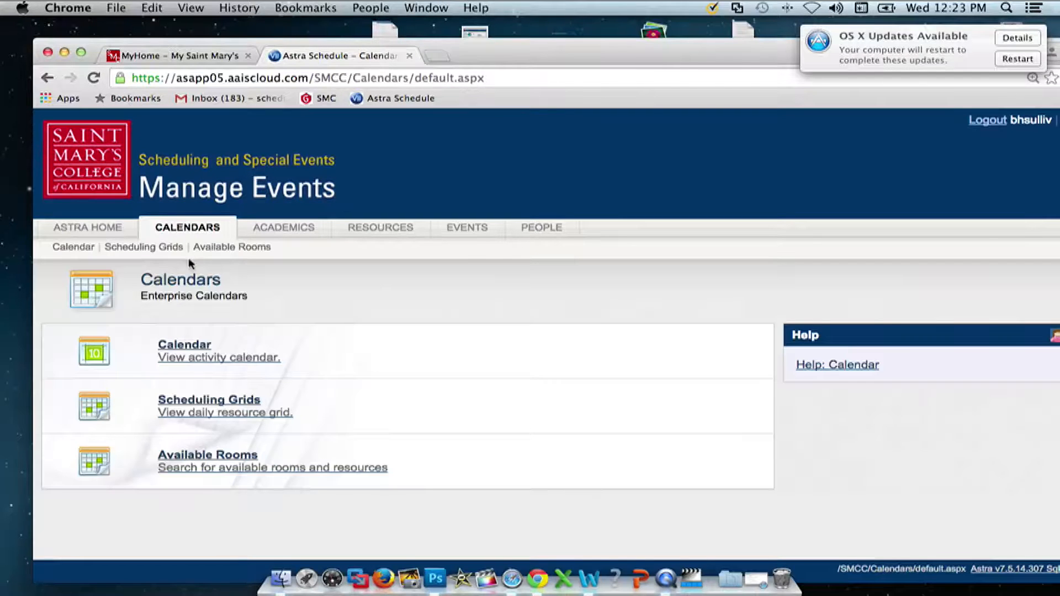
pyautogui.click(224, 405)
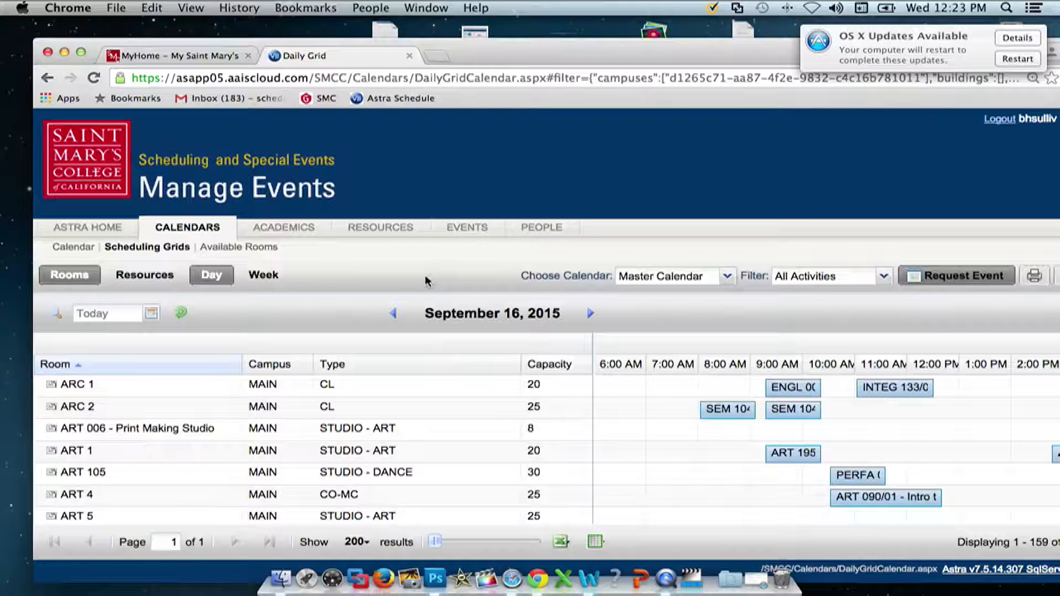
pyautogui.click(356, 541)
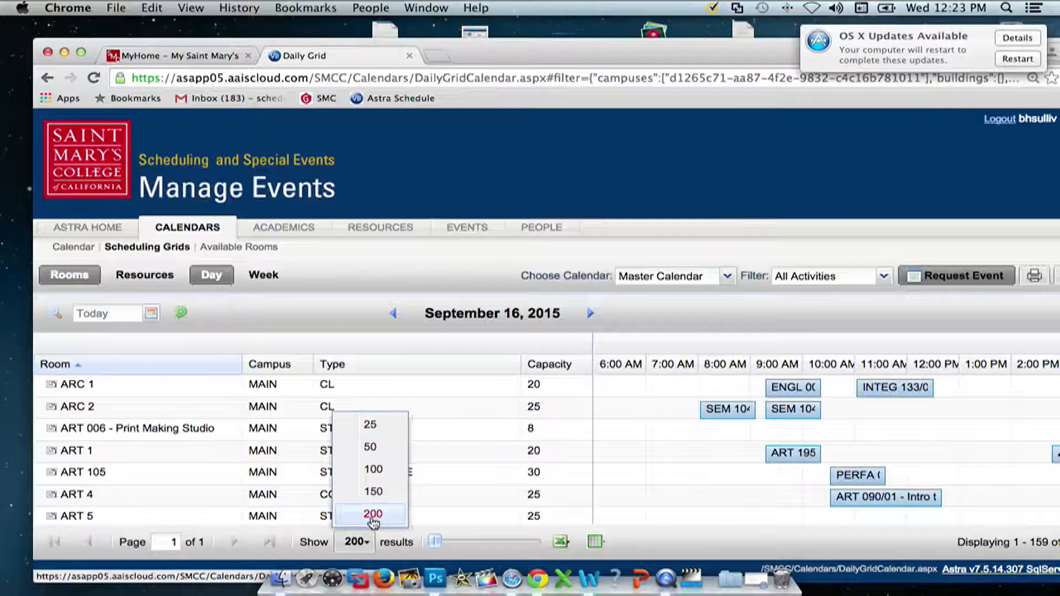
# - Keep 200 rooms per page and scroll the grid down to the SODA rooms
pyautogui.click(366, 543)
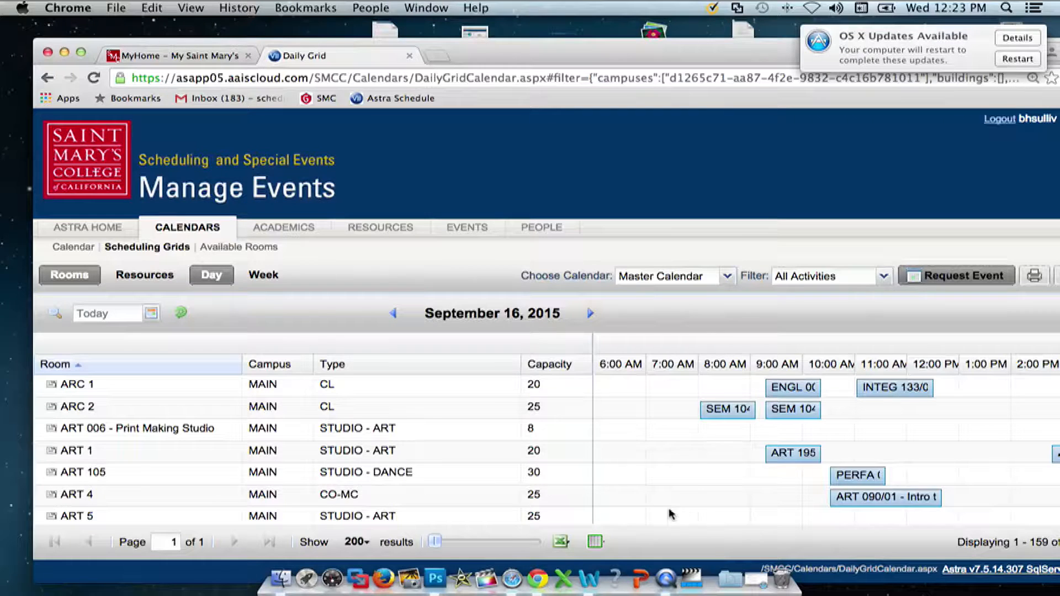
pyautogui.scroll(-15, 640, 507)
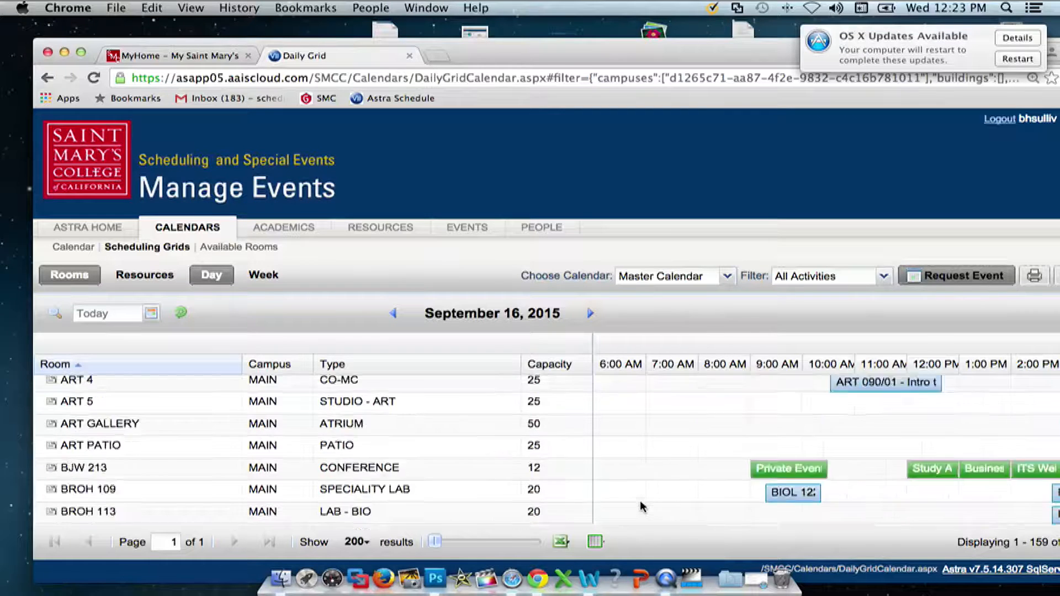
pyautogui.scroll(-12, 641, 507)
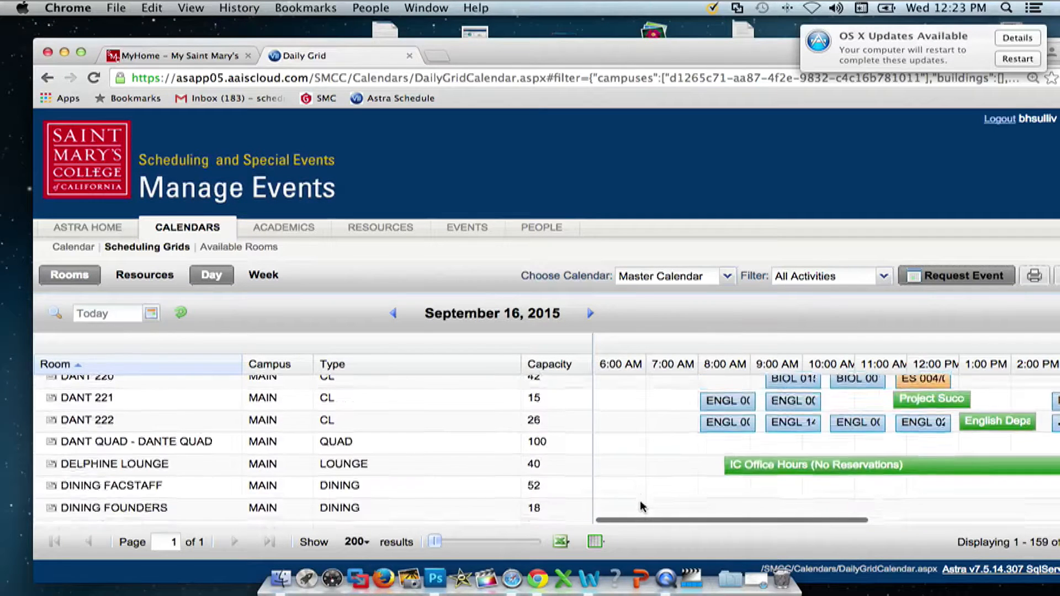
pyautogui.scroll(-15, 641, 506)
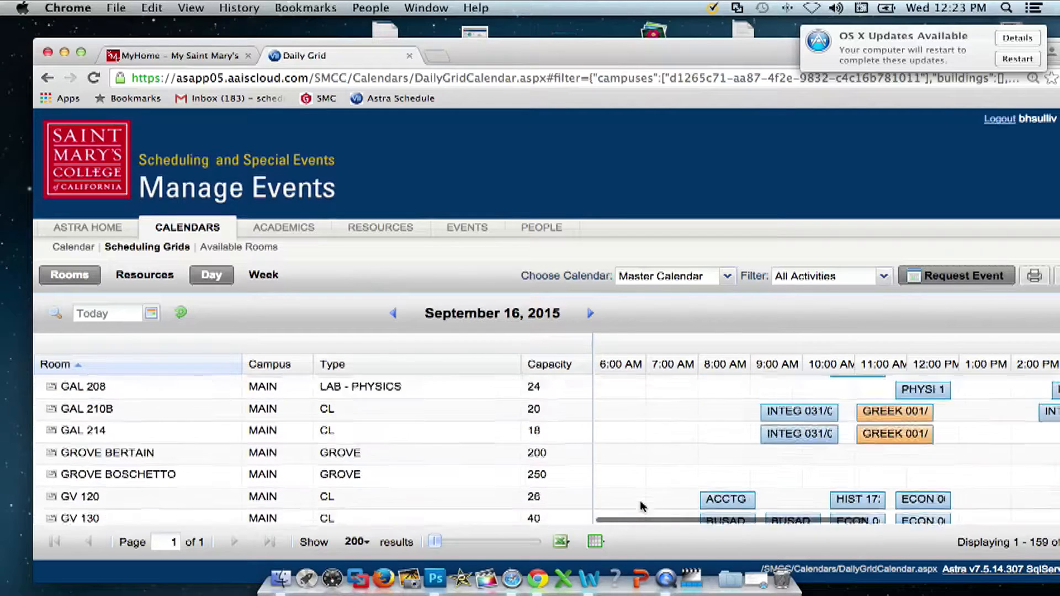
pyautogui.scroll(-20, 640, 506)
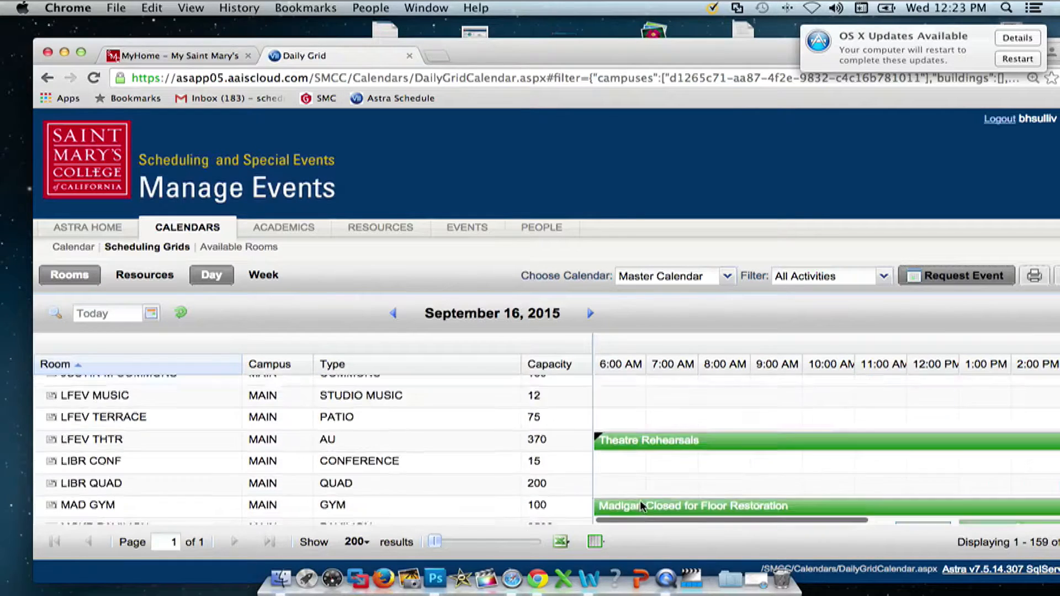
pyautogui.scroll(-15, 641, 506)
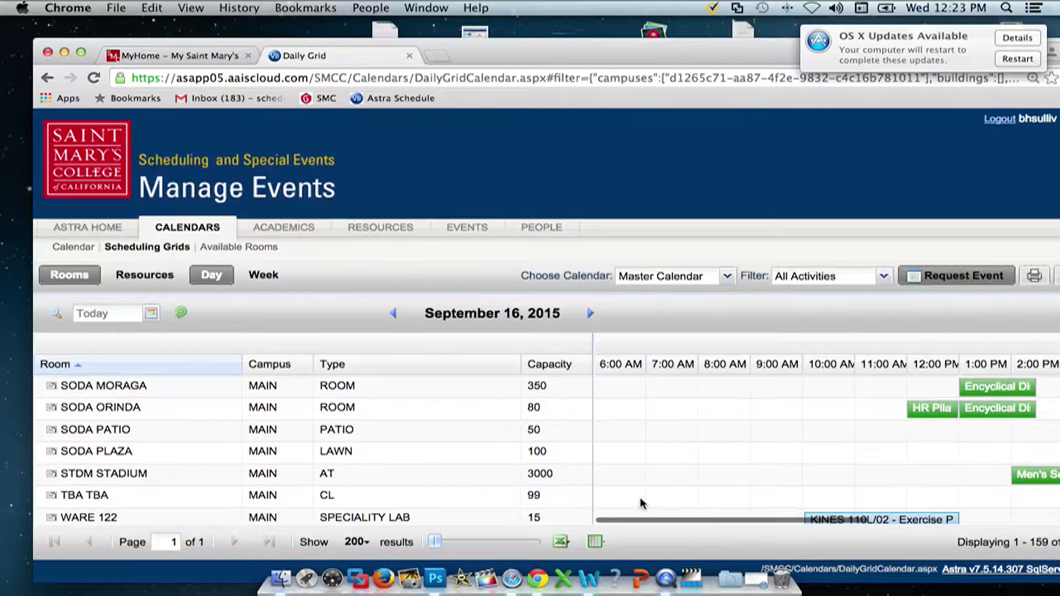
# - Switch the grid date to September 24, 2015 and scroll to the SODA rows
pyautogui.click(483, 318)
pyautogui.click(532, 422)
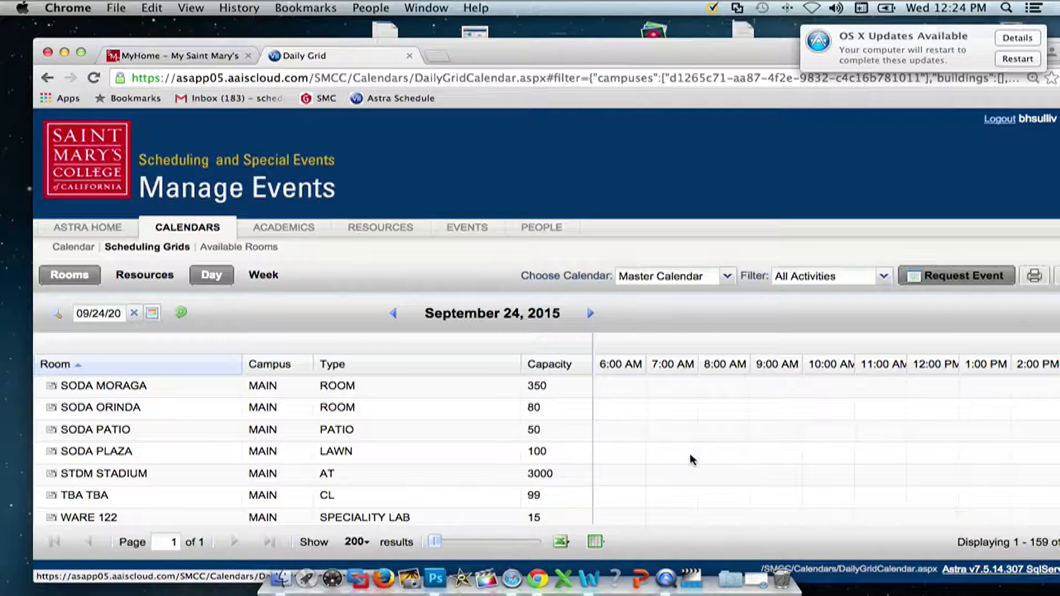
pyautogui.scroll(-20, 690, 458)
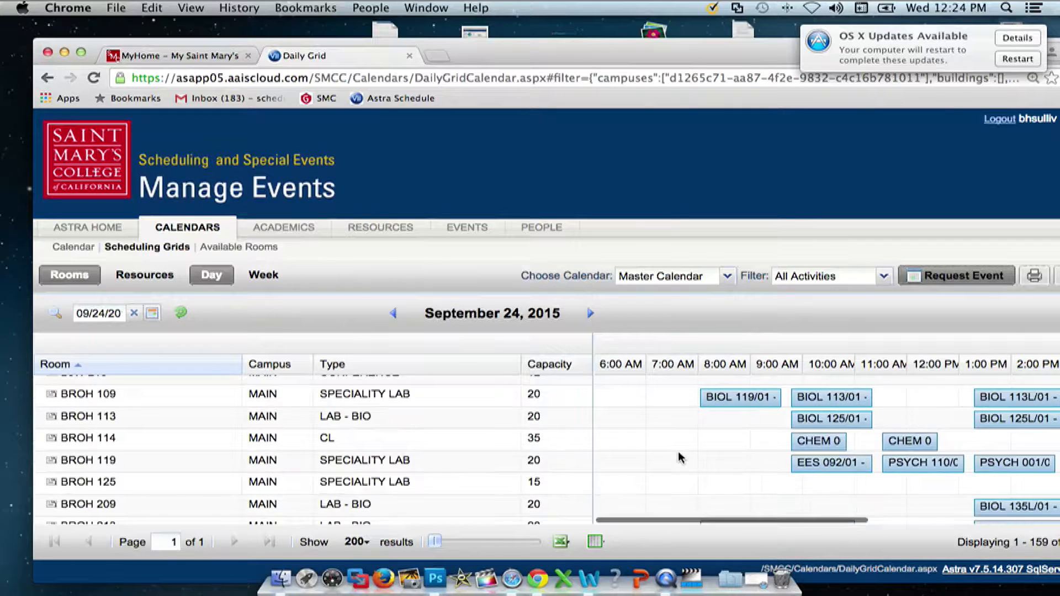
pyautogui.scroll(-20, 681, 458)
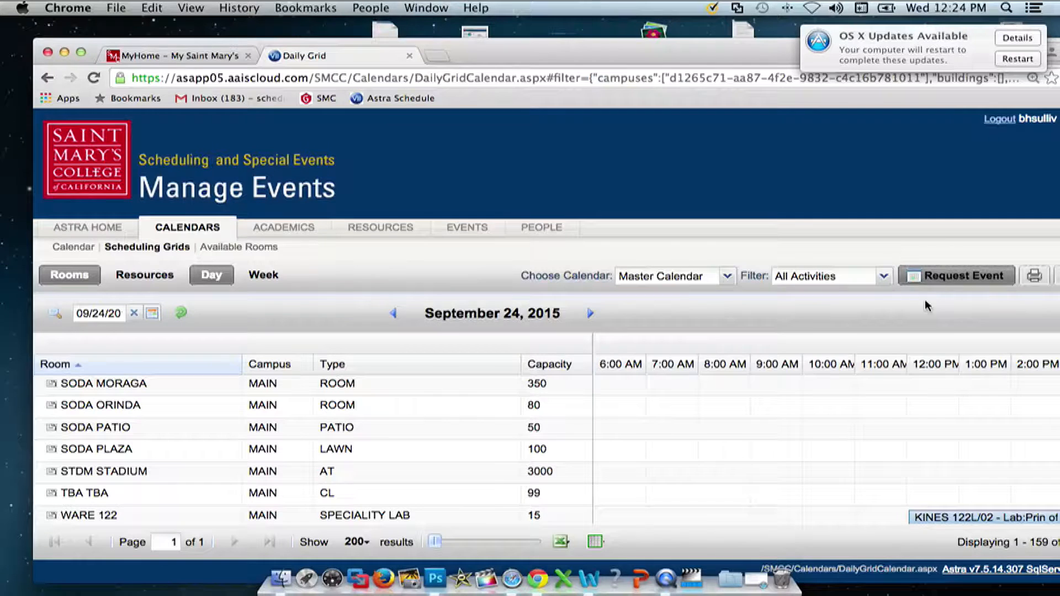
# - Start a new event request using the Soda Activity Center form
pyautogui.click(946, 276)
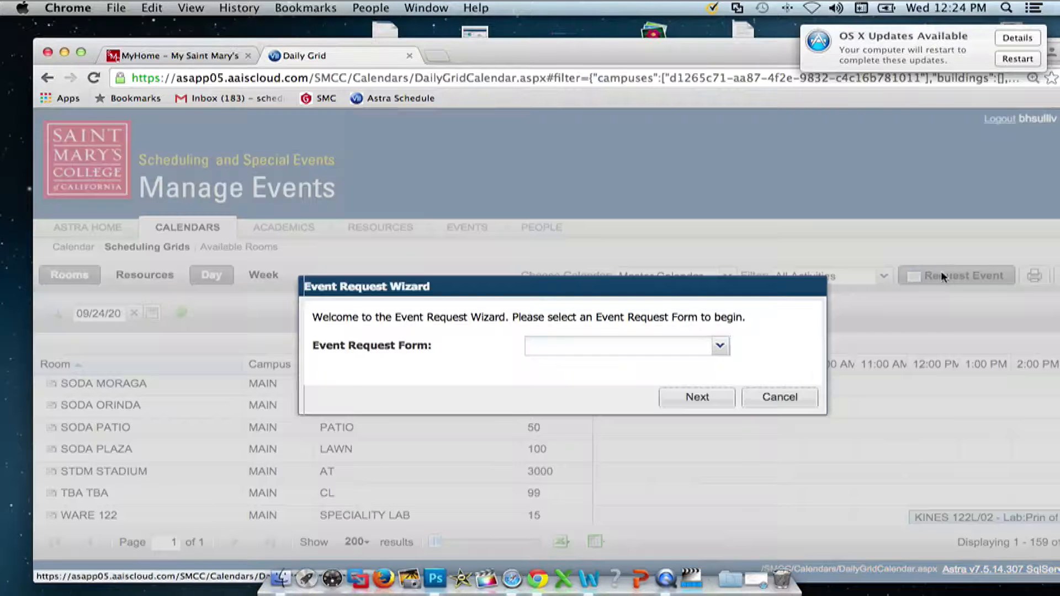
pyautogui.click(722, 348)
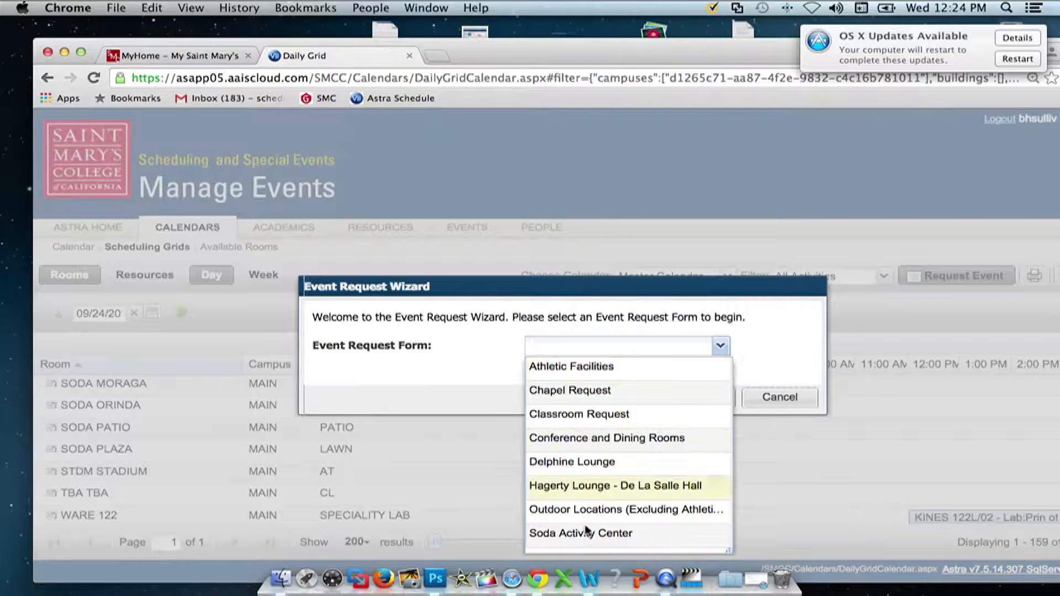
pyautogui.click(578, 532)
pyautogui.click(713, 398)
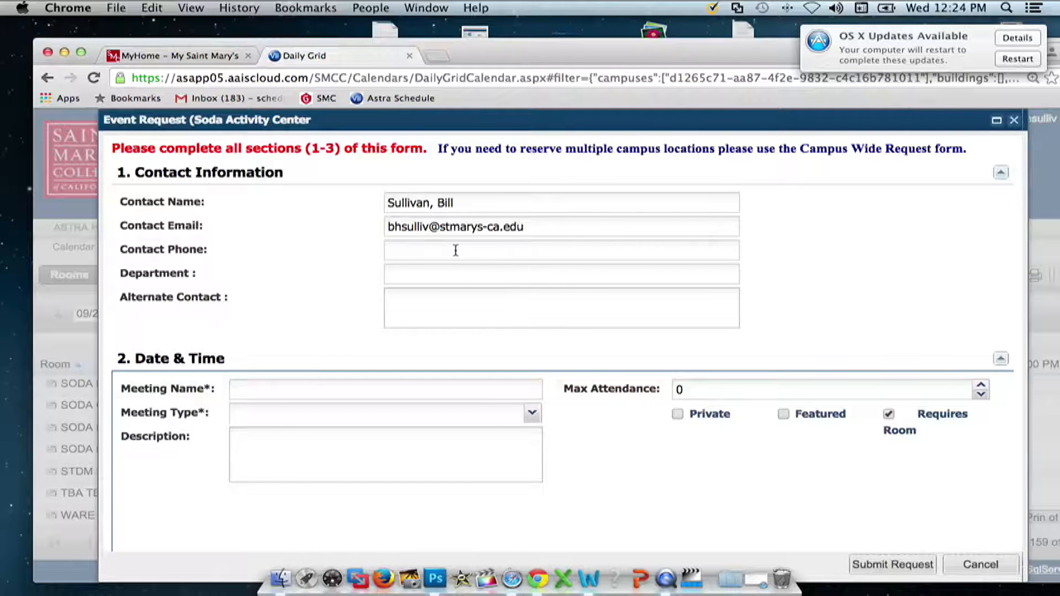
# - Enter the contact phone, department 'Scheduling & Special event' and the breakfast meeting name
pyautogui.moveTo(244, 118); pyautogui.dragTo(228, 52)
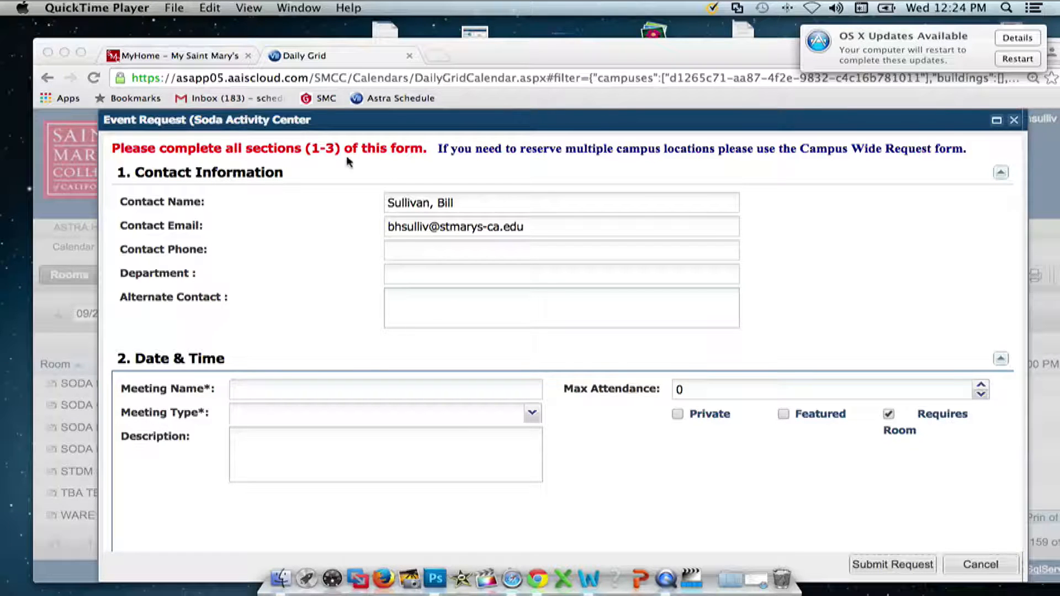
pyautogui.click(460, 250)
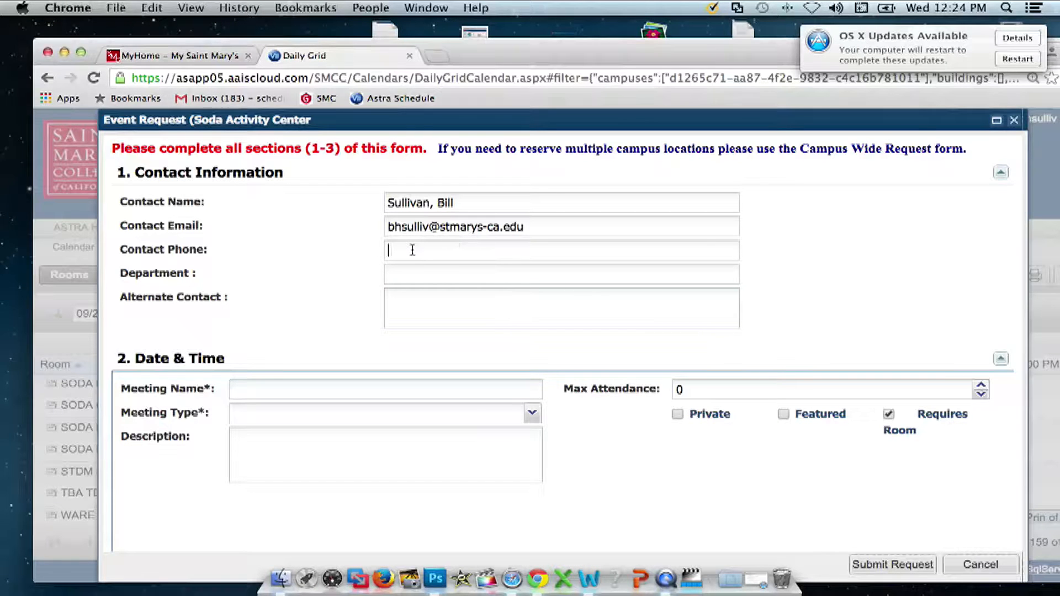
pyautogui.write('4322')
pyautogui.click(422, 276)
pyautogui.write('Schedu')
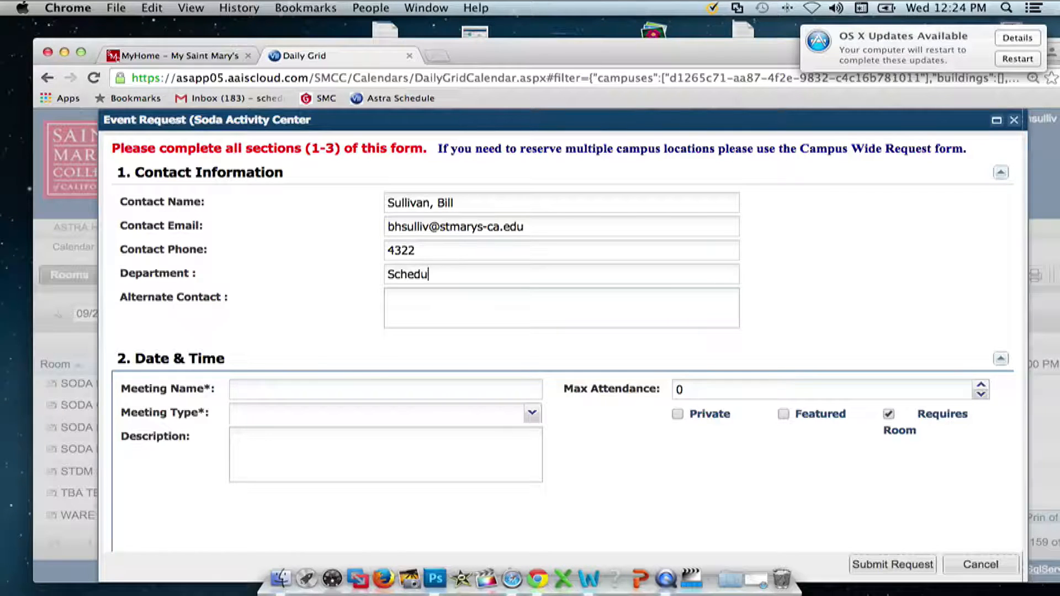
pyautogui.write('ling & Special events')
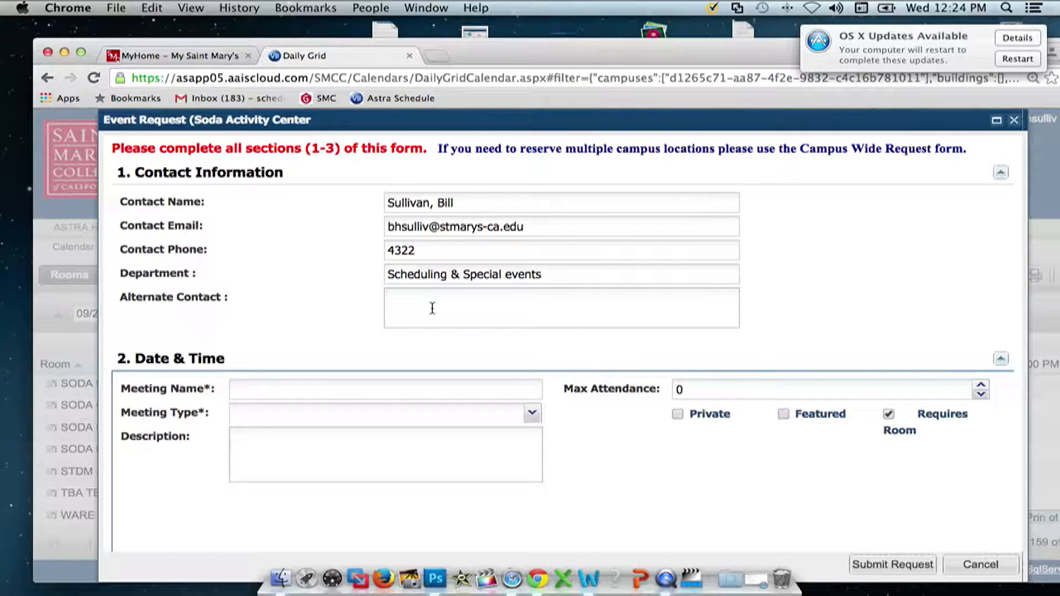
pyautogui.click(306, 389)
pyautogui.write('Breakfast with Bill')
pyautogui.click(531, 413)
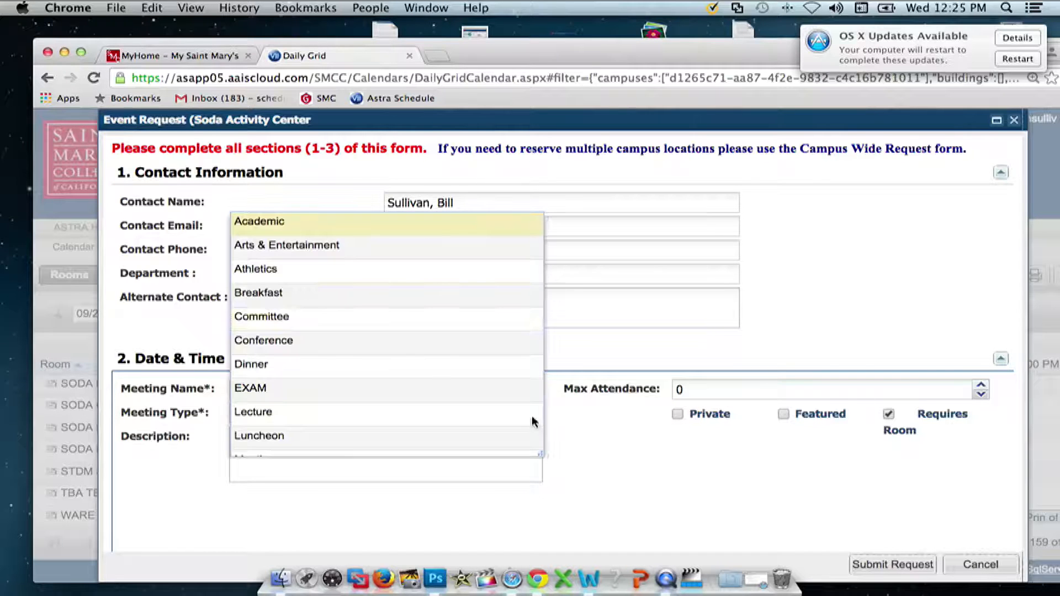
# - Set meeting type Breakfast, max attendance 25 and description 'ham & Eggs'
pyautogui.click(266, 298)
pyautogui.doubleClick(671, 389)
pyautogui.write('25')
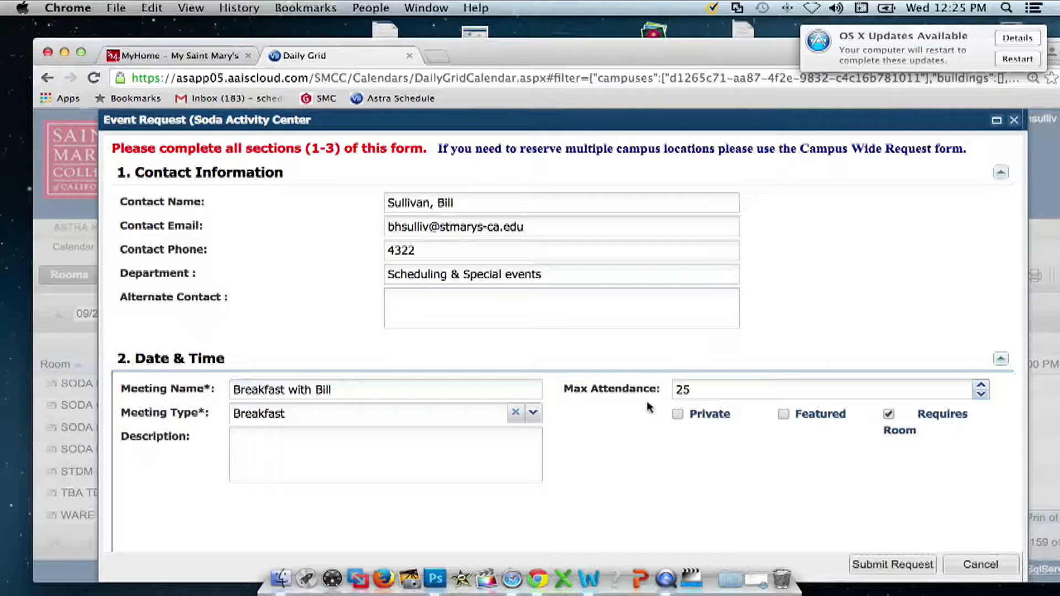
pyautogui.click(314, 450)
pyautogui.write('ham & Eggs')
# - Create a 09/24/2015 meeting from 6:00 AM to 7:30 AM and tick it in Meetings
pyautogui.scroll(-5, 628, 521)
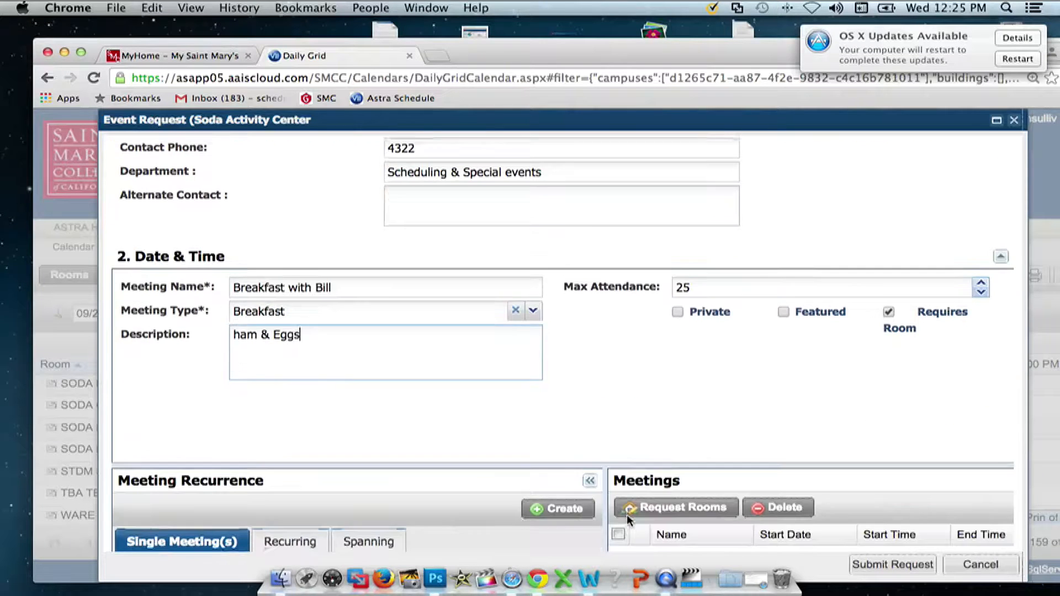
pyautogui.scroll(-2, 568, 350)
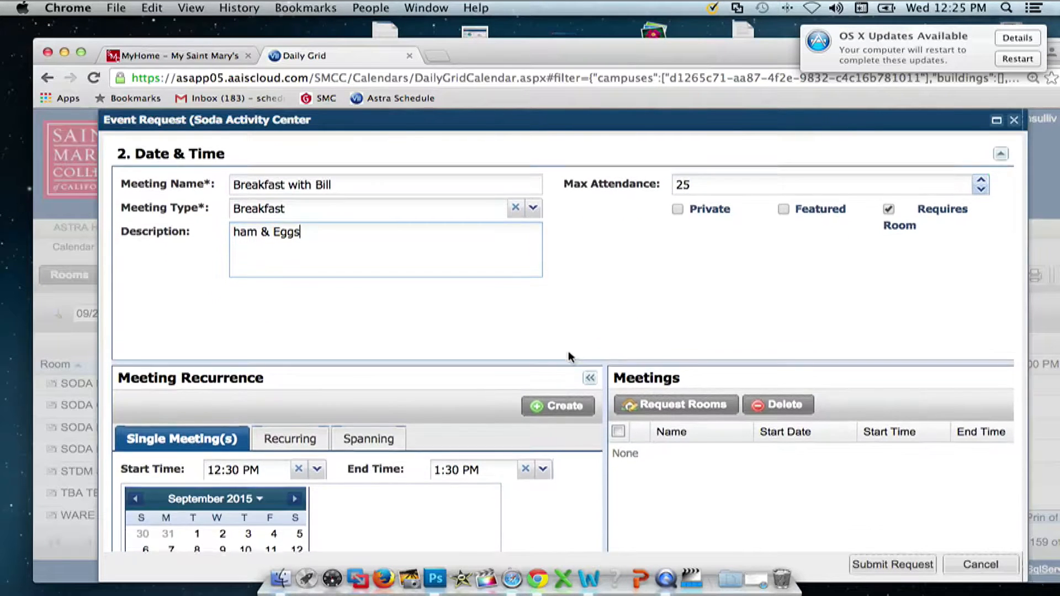
pyautogui.scroll(-2, 556, 508)
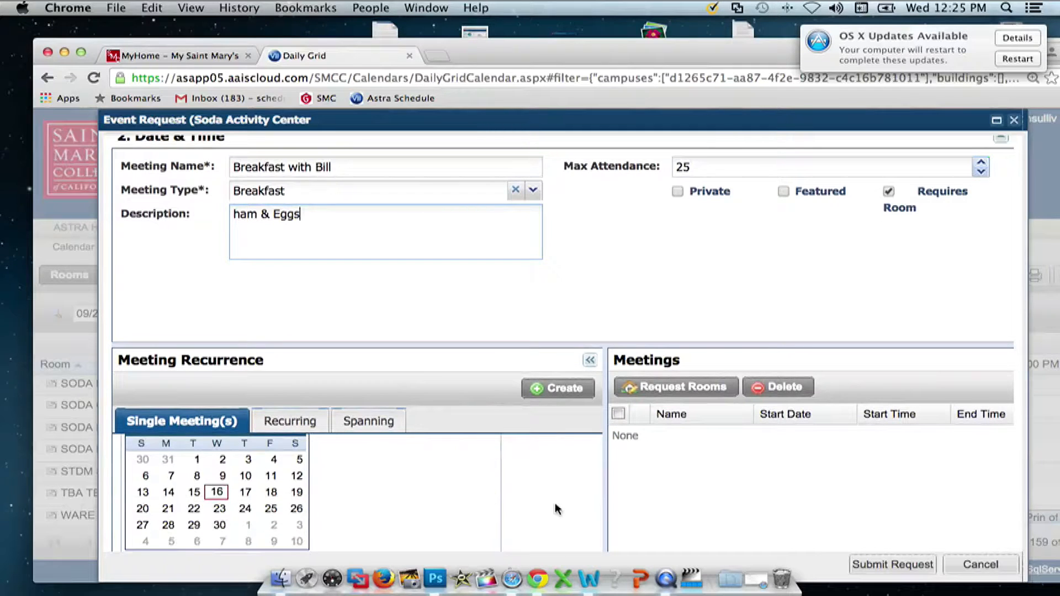
pyautogui.click(242, 506)
pyautogui.scroll(2, 543, 509)
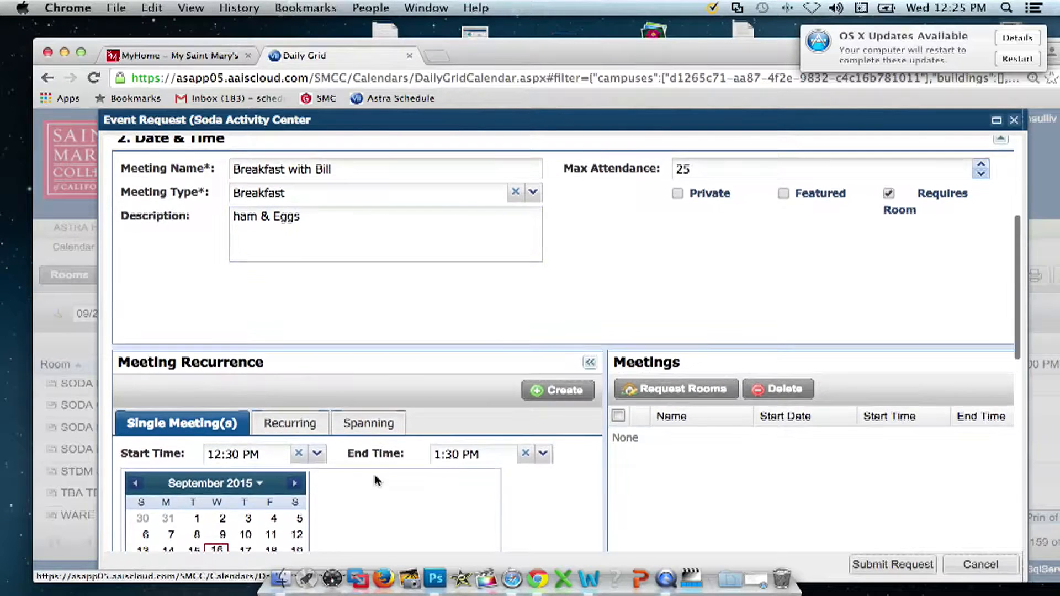
pyautogui.click(317, 453)
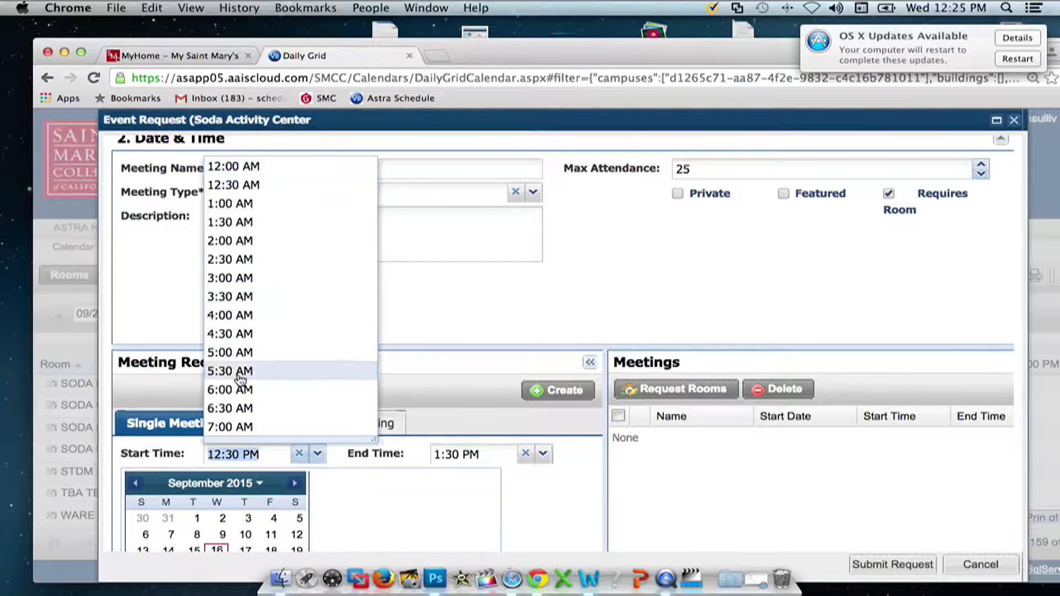
pyautogui.click(276, 392)
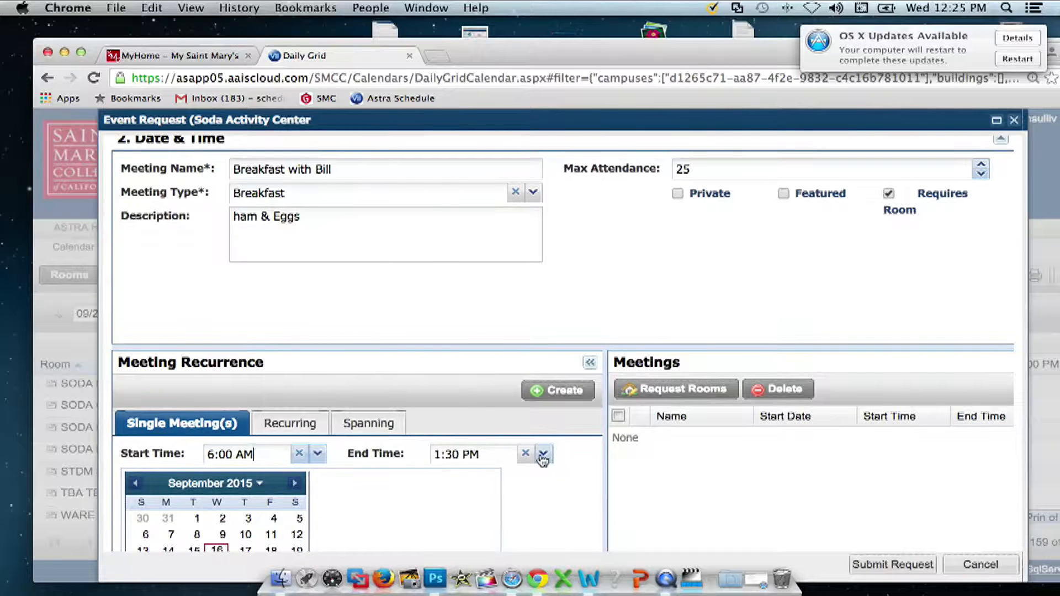
pyautogui.click(543, 454)
pyautogui.click(465, 224)
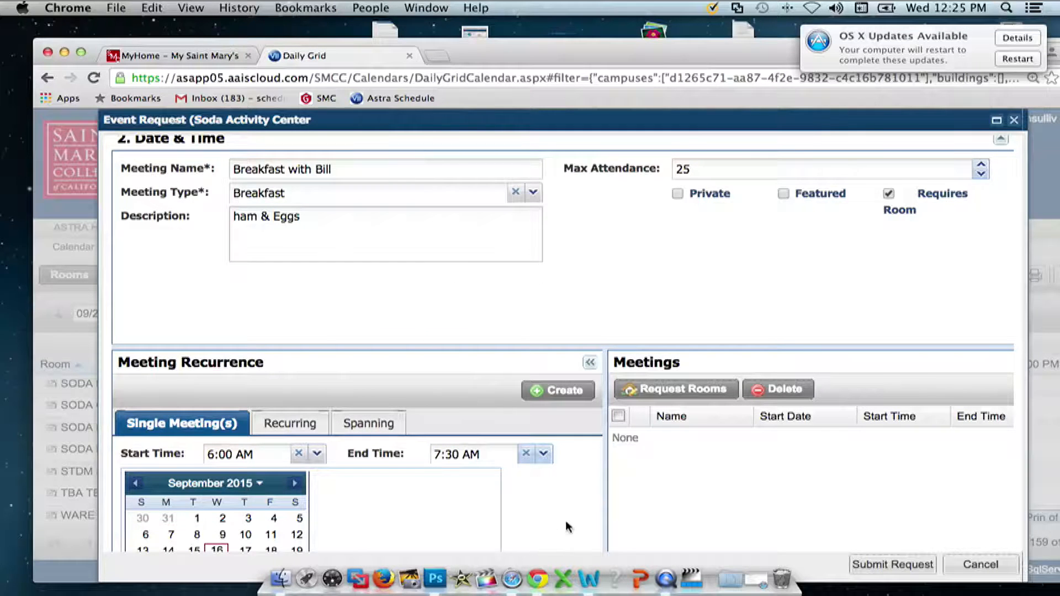
pyautogui.click(551, 393)
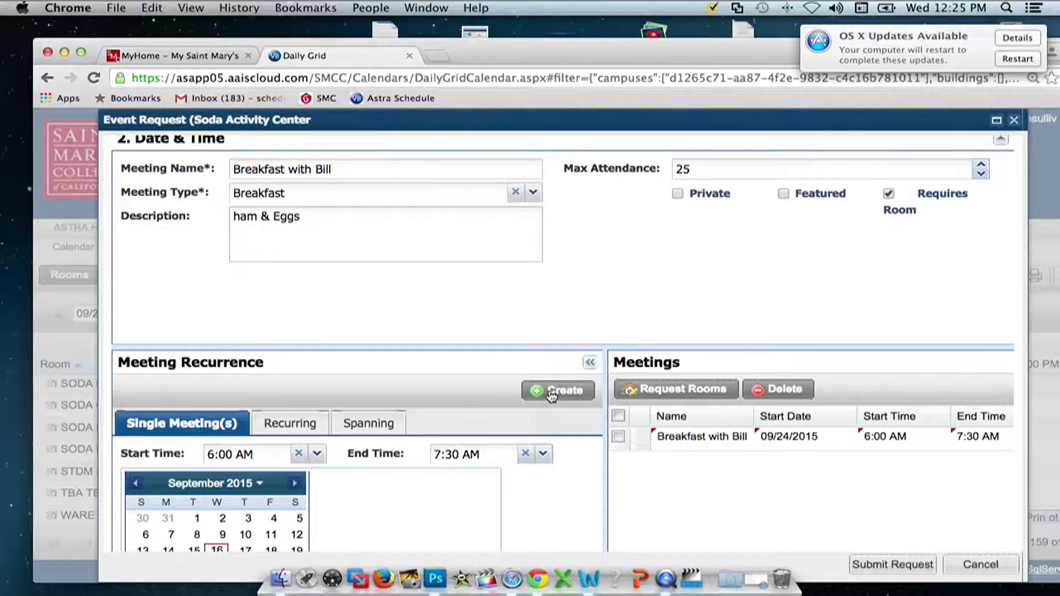
pyautogui.click(618, 437)
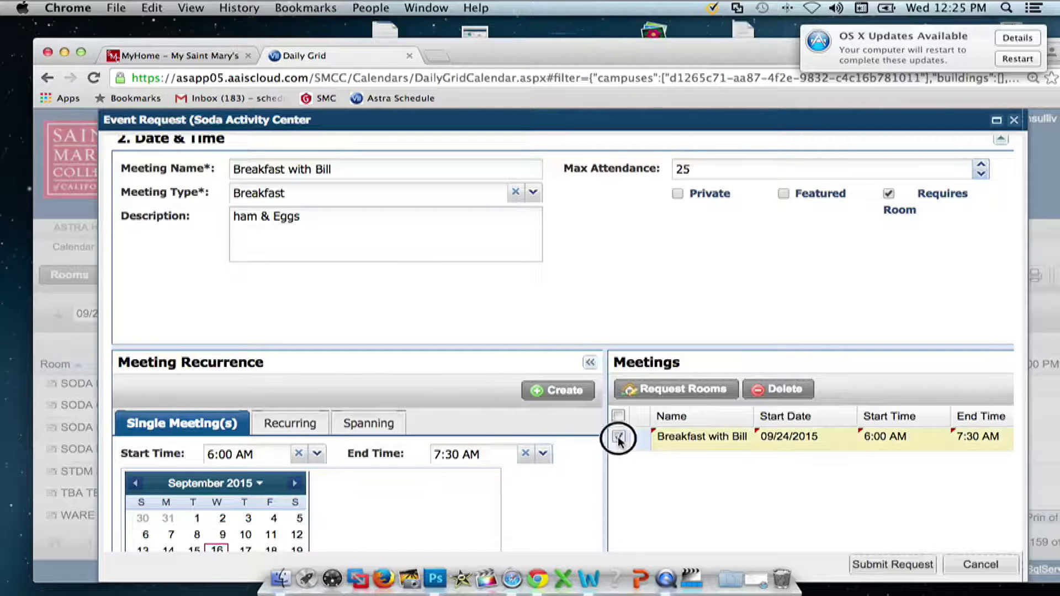
# - Request room SODA ORINDA for the marked breakfast meeting and confirm it
pyautogui.click(659, 389)
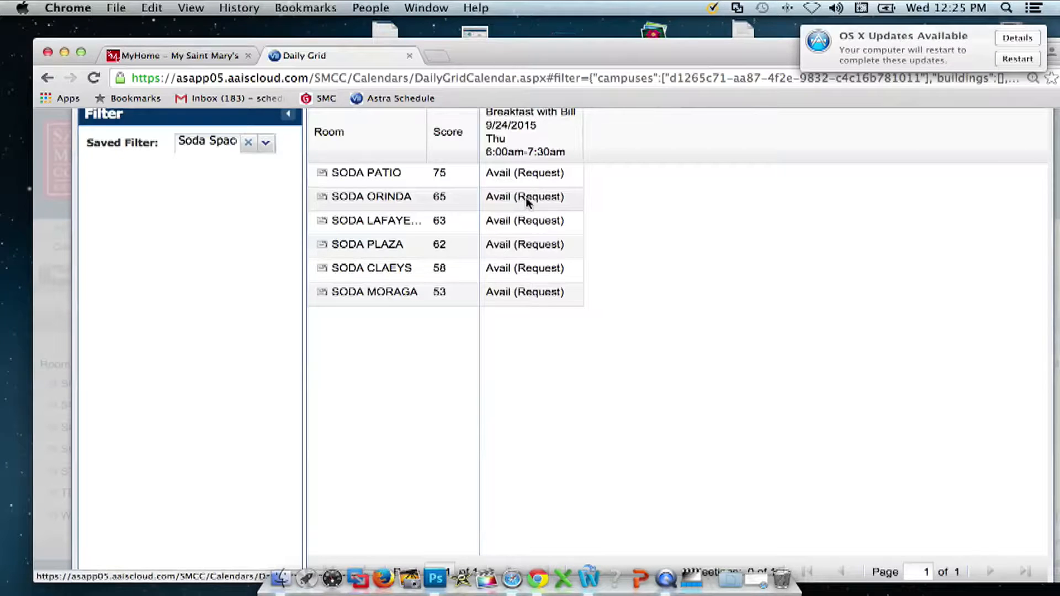
pyautogui.click(528, 200)
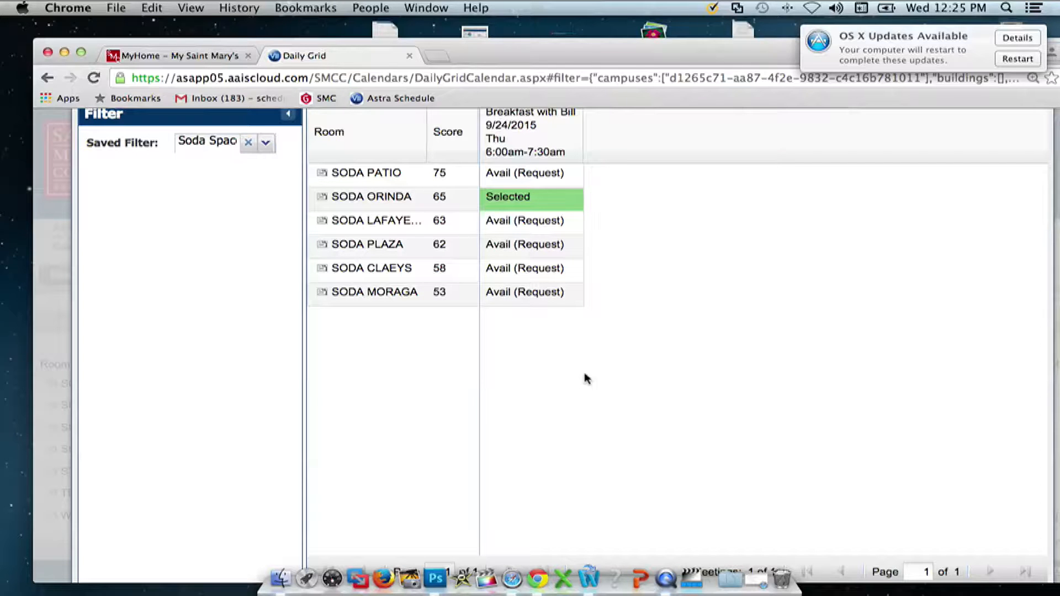
pyautogui.press('super+minus')
pyautogui.press('super+minus')
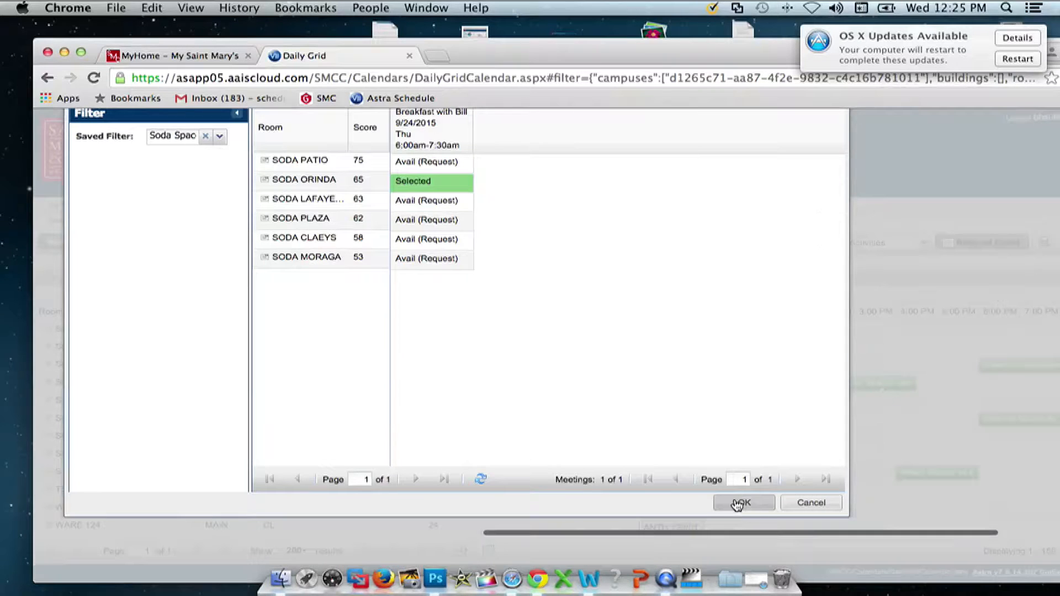
pyautogui.click(741, 503)
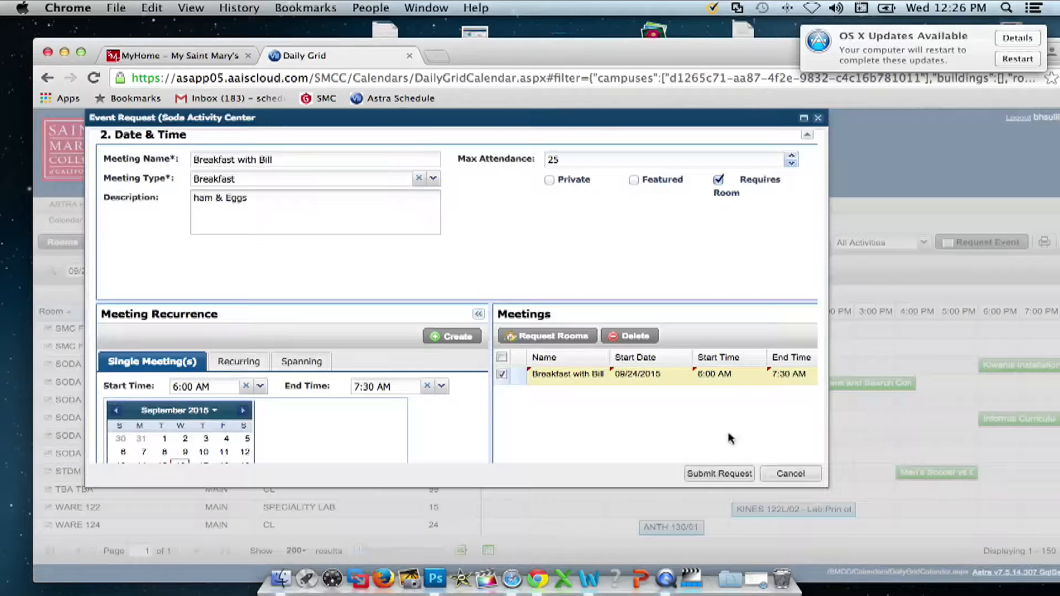
# - Enter the breakfast event name and set the event type to Special Event
pyautogui.scroll(-5, 562, 433)
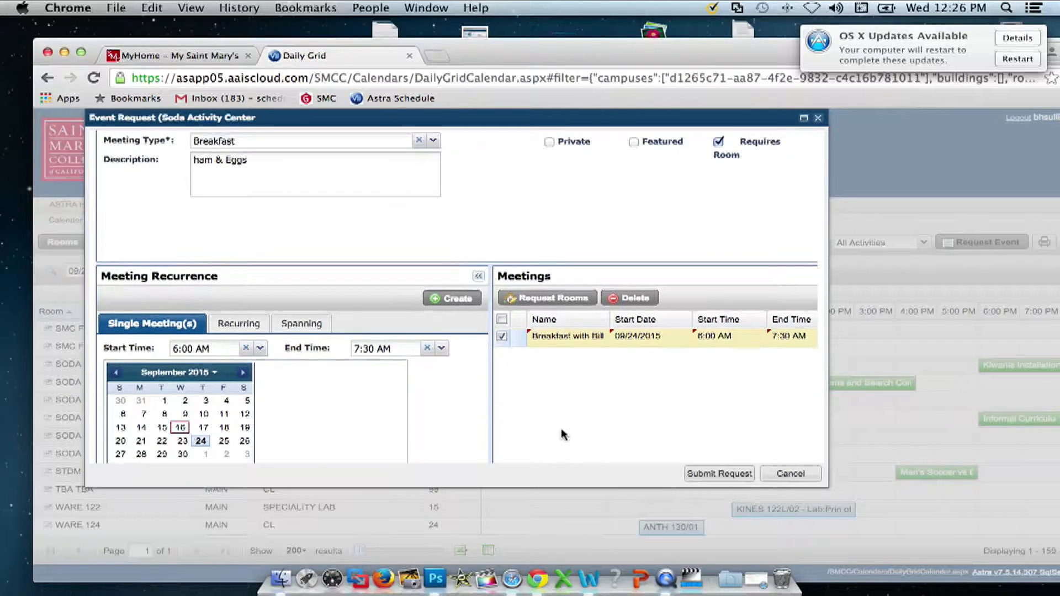
pyautogui.scroll(-5, 561, 433)
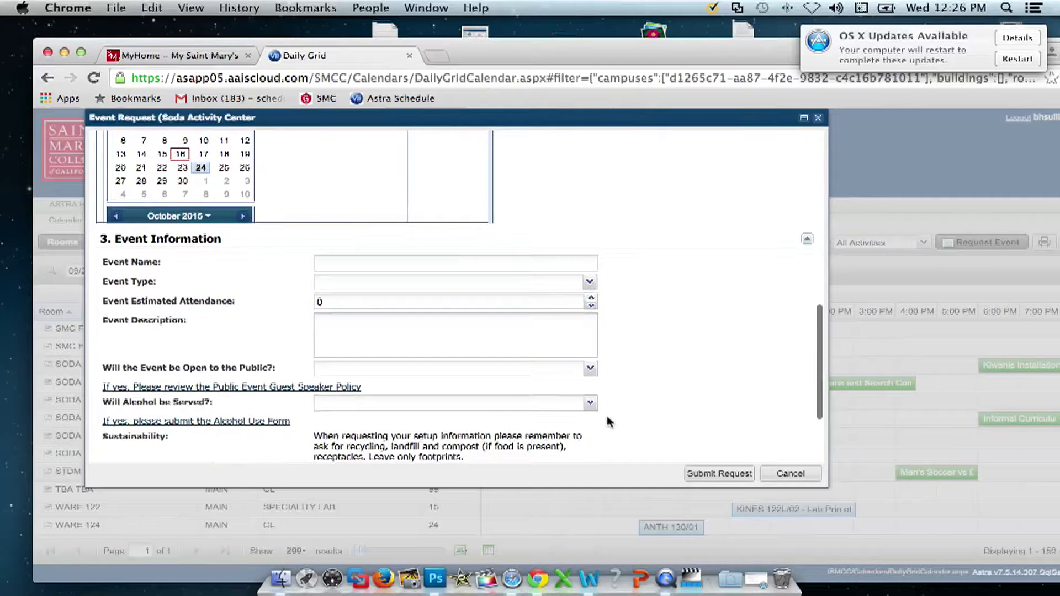
pyautogui.scroll(-1, 616, 421)
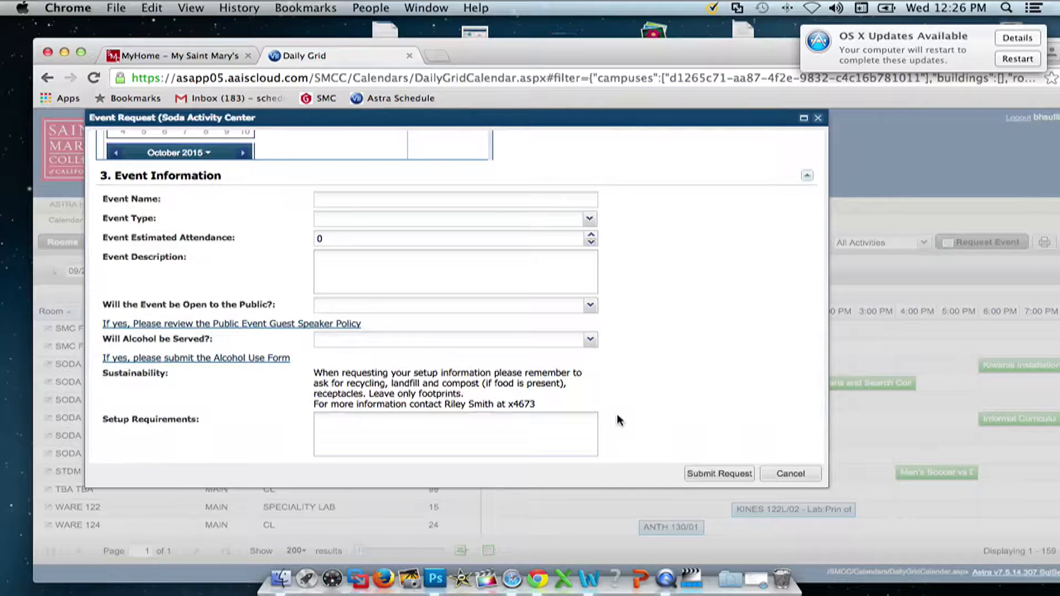
pyautogui.press('super+equal')
pyautogui.press('super+equal')
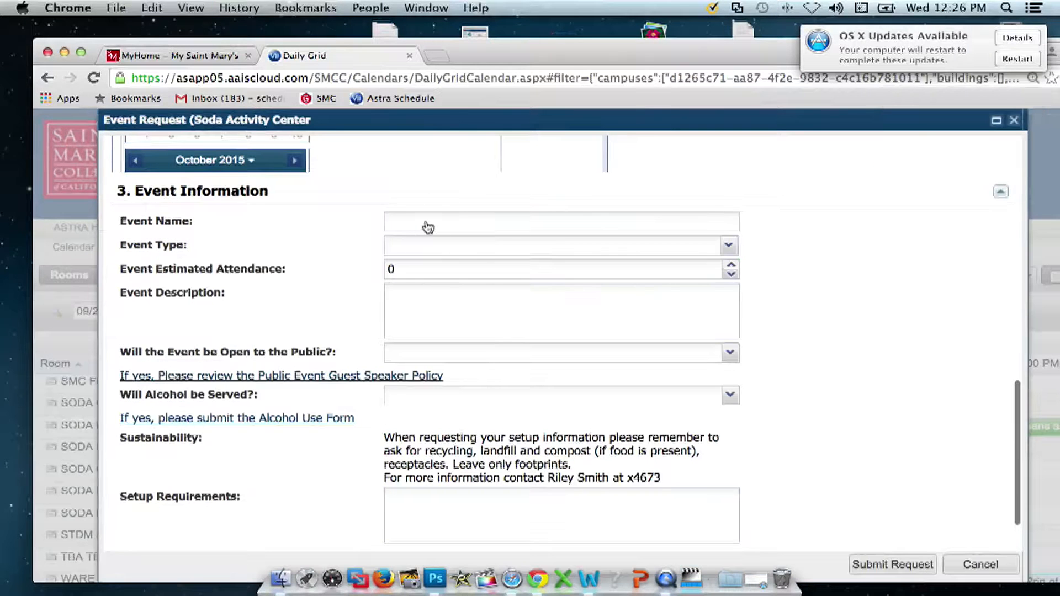
pyautogui.click(426, 221)
pyautogui.write('Break')
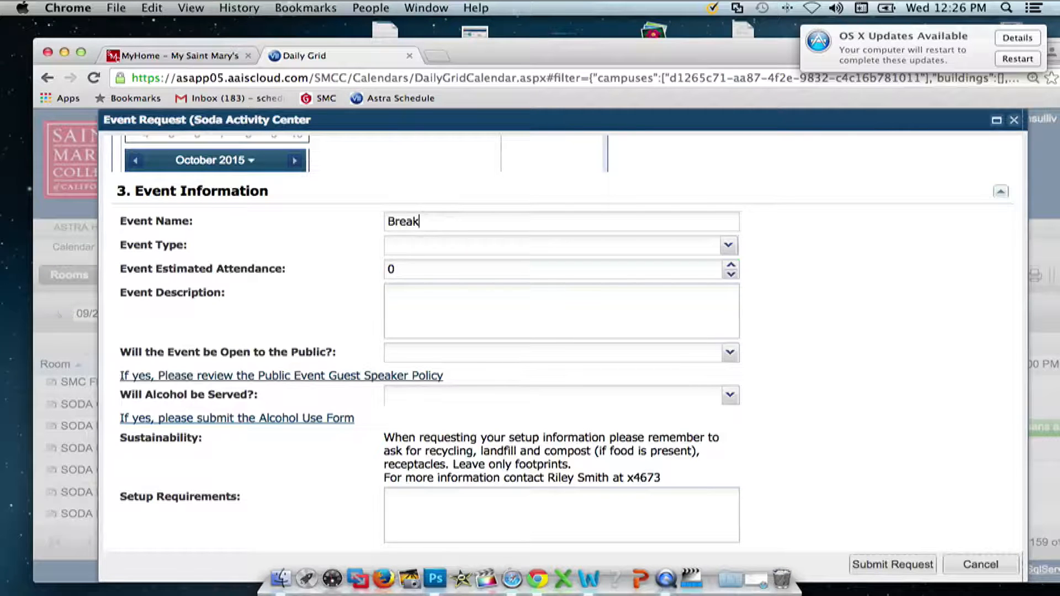
pyautogui.write('fast with Bill')
pyautogui.click(729, 247)
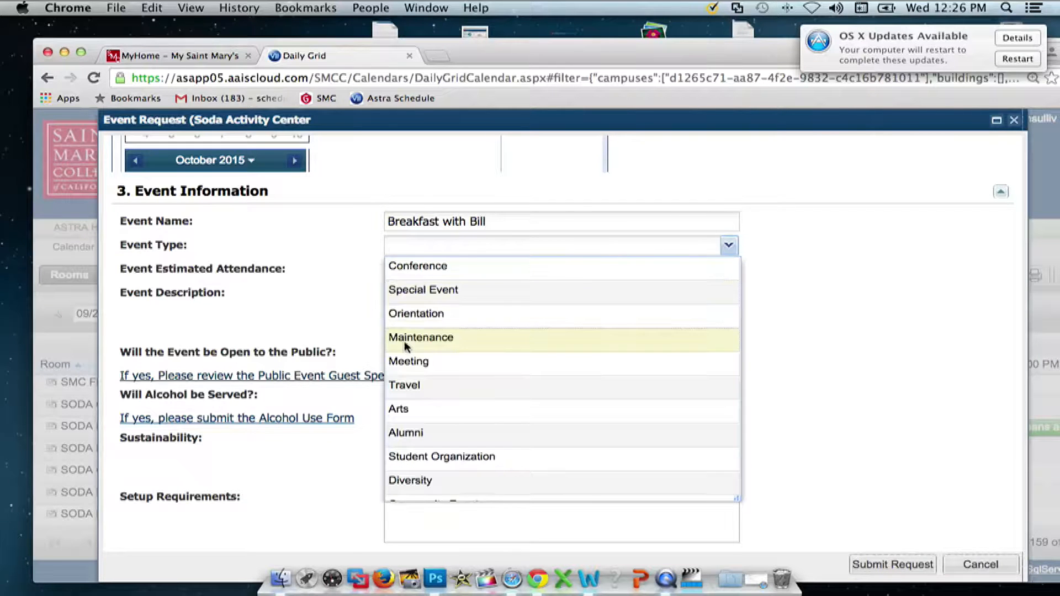
pyautogui.click(398, 290)
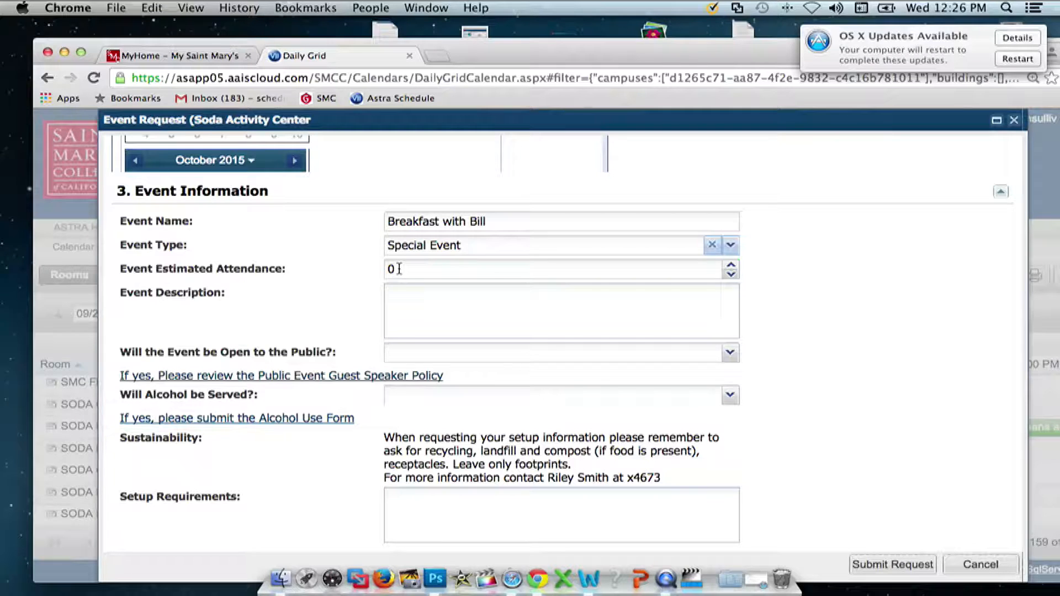
# - Set attendance to 25 and the description to 'Ham & Eggs and good conversation'
pyautogui.click(397, 269)
pyautogui.write('25')
pyautogui.click(431, 298)
pyautogui.write('Ha')
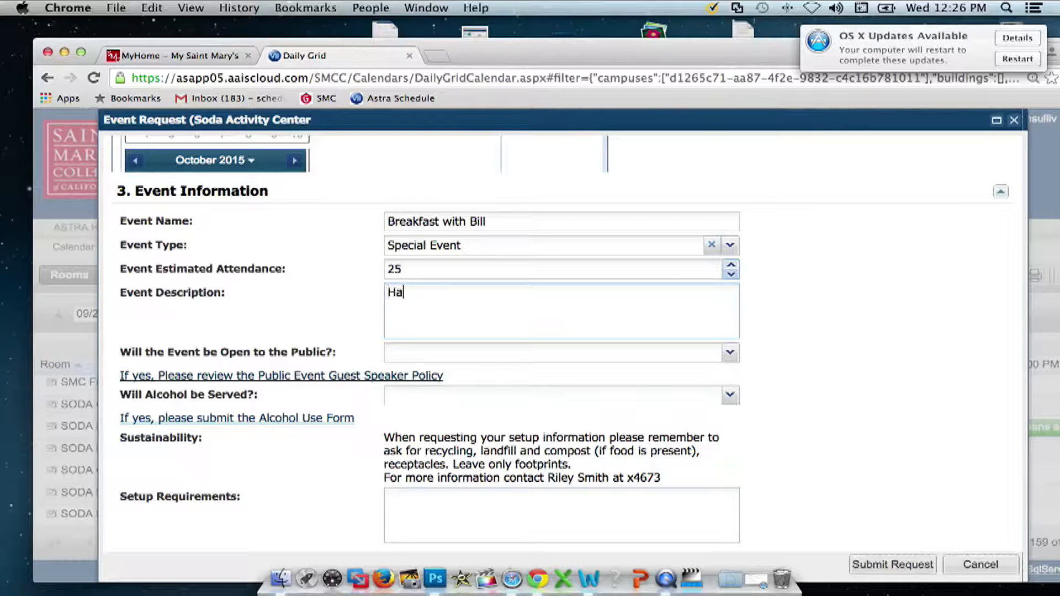
pyautogui.write('m & Eggs andf')
pyautogui.press('BackSpace')
pyautogui.write('f')
pyautogui.press('BackSpace')
pyautogui.write('goo')
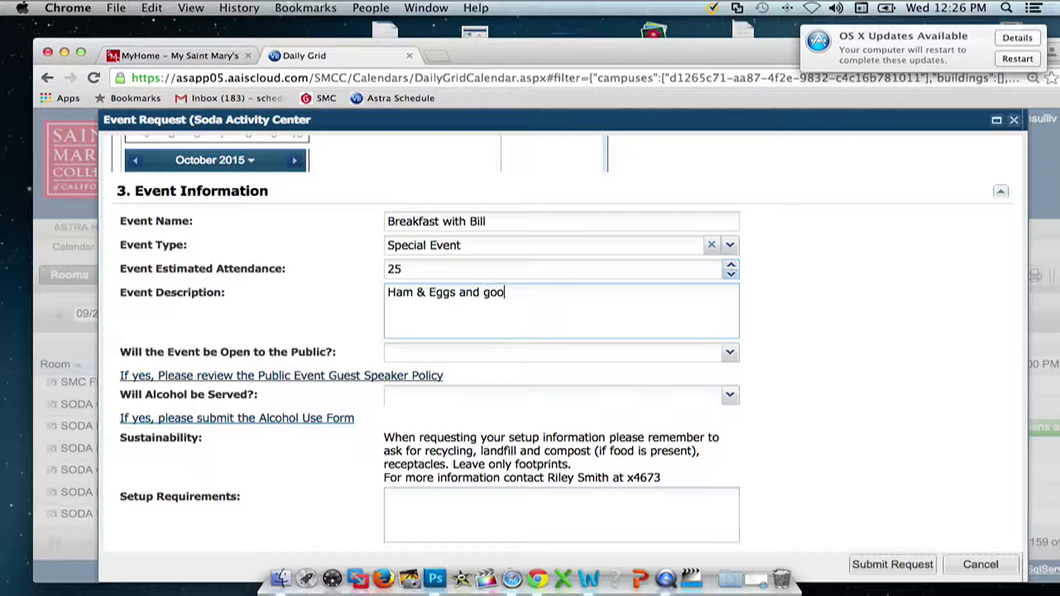
pyautogui.write('d conversion')
pyautogui.press('BackSpace')
pyautogui.press('BackSpace')
pyautogui.press('BackSpace')
pyautogui.press('BackSpace')
pyautogui.press('BackSpace')
pyautogui.write('sation')
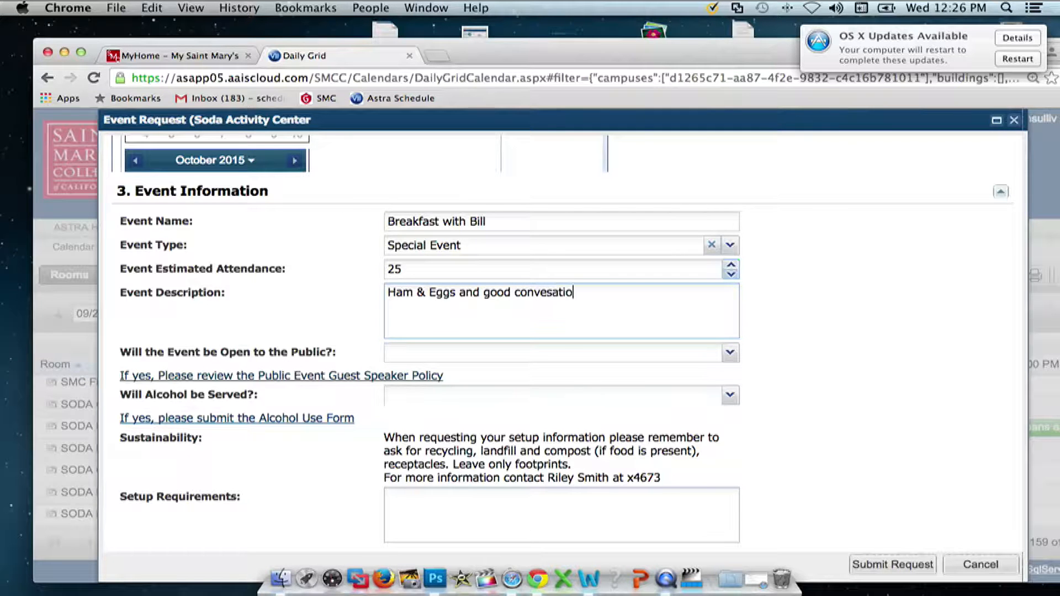
pyautogui.press('Left')
pyautogui.press('Left')
pyautogui.write('r')
# - Answer NO to both 'Open to the Public?' and 'Will Alcohol be Served?'
pyautogui.click(729, 352)
pyautogui.click(426, 395)
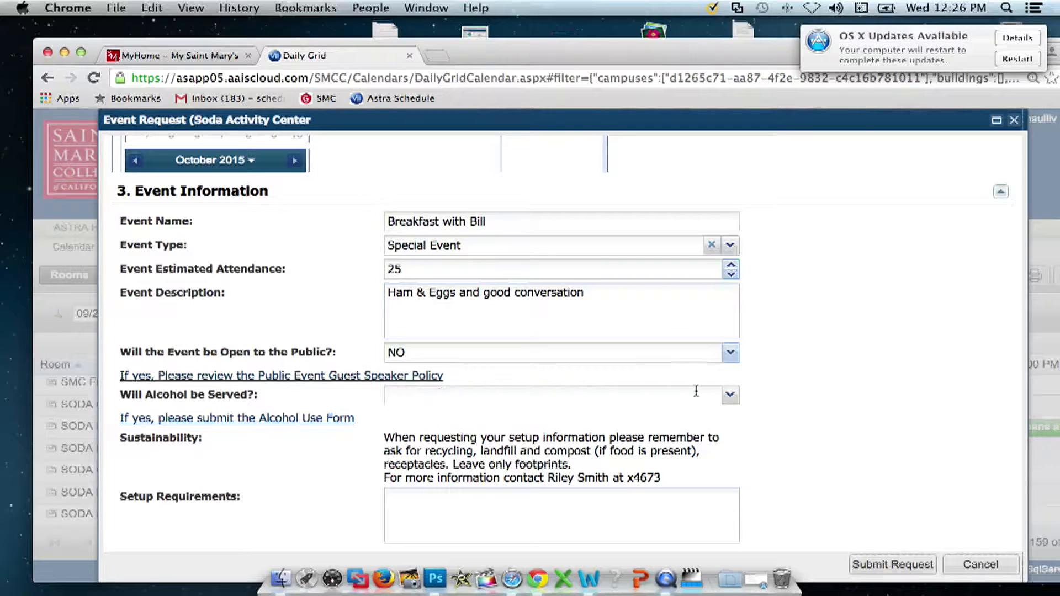
pyautogui.click(729, 395)
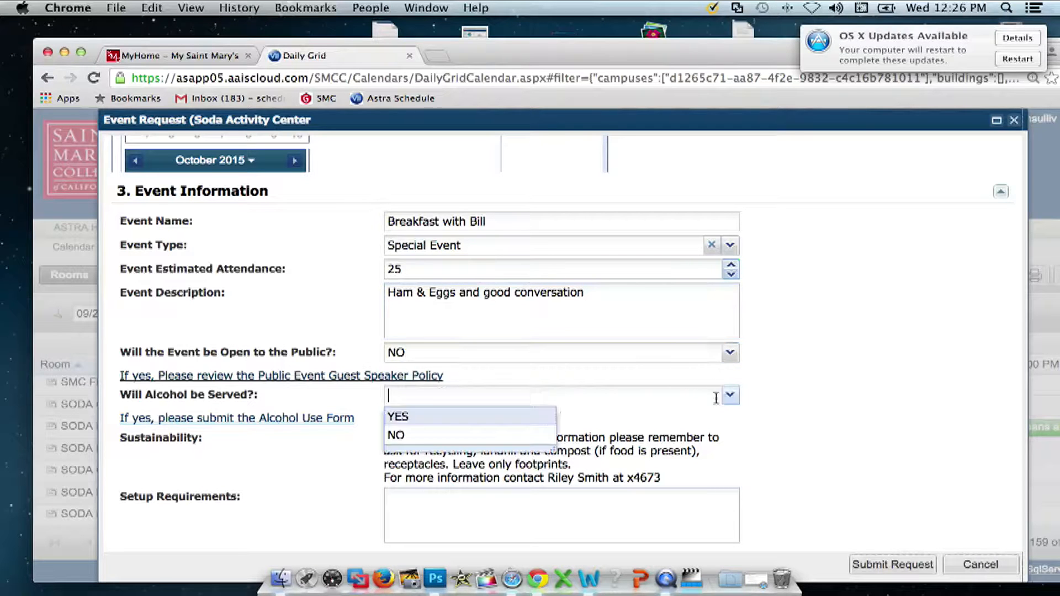
pyautogui.click(402, 439)
pyautogui.scroll(-3, 842, 443)
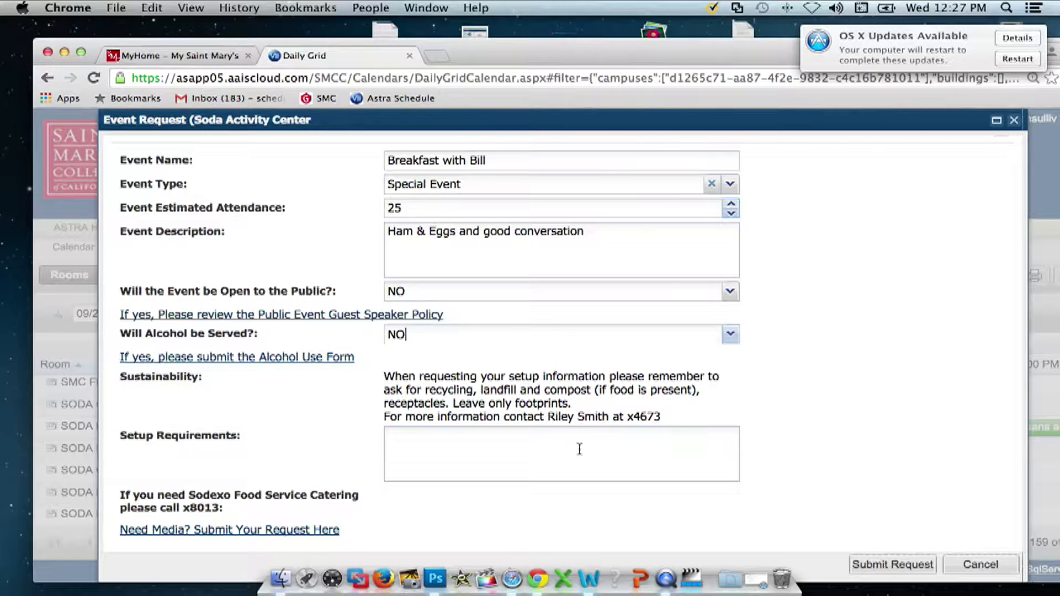
pyautogui.click(441, 449)
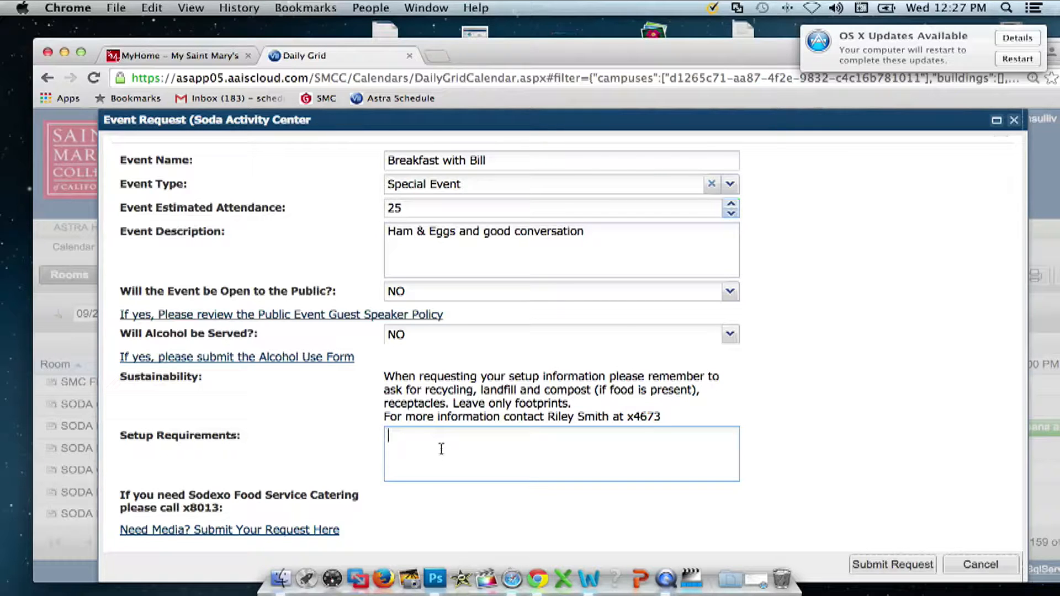
# - Enter setup needs '8 rounds of 6, recycling, landfill and compost bins (2 per)', then '1 podium' on a new line
pyautogui.write('* rounds of 6')
pyautogui.press('Left')
pyautogui.moveTo(394, 435); pyautogui.dragTo(385, 433)
pyautogui.write('8')
pyautogui.click(466, 436)
pyautogui.write(', recycl')
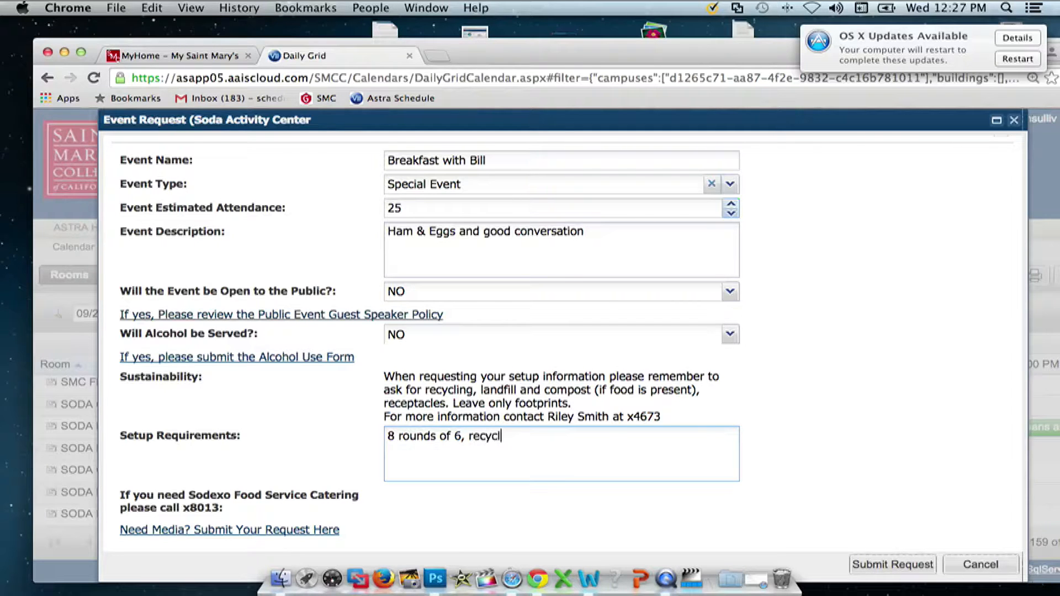
pyautogui.write('ing, landfill and compost bins (2 per')
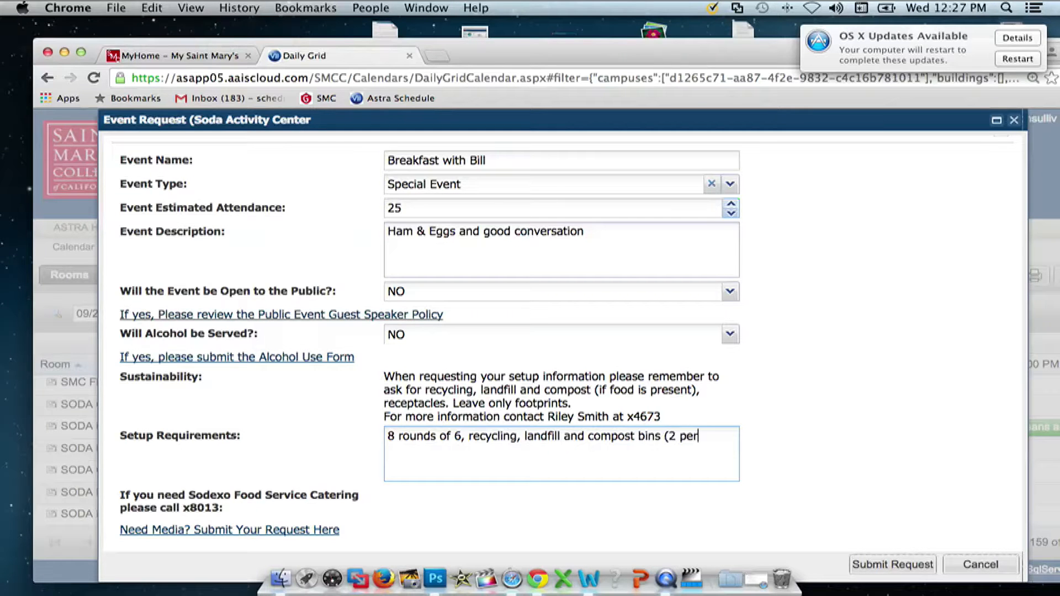
pyautogui.write(')')
pyautogui.press('Return')
pyautogui.write('1 podium')
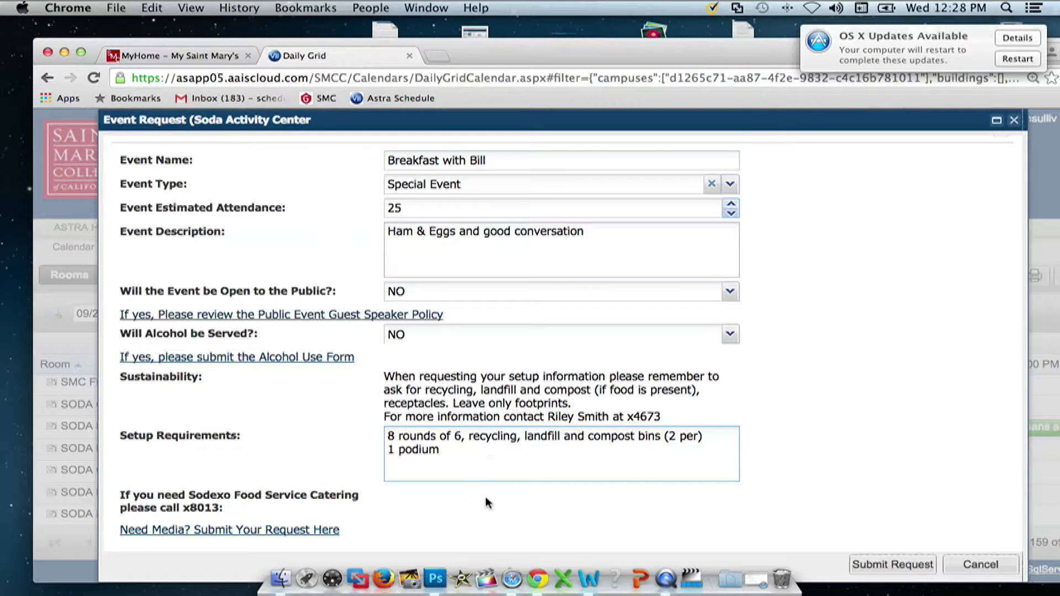
pyautogui.scroll(-1, 486, 503)
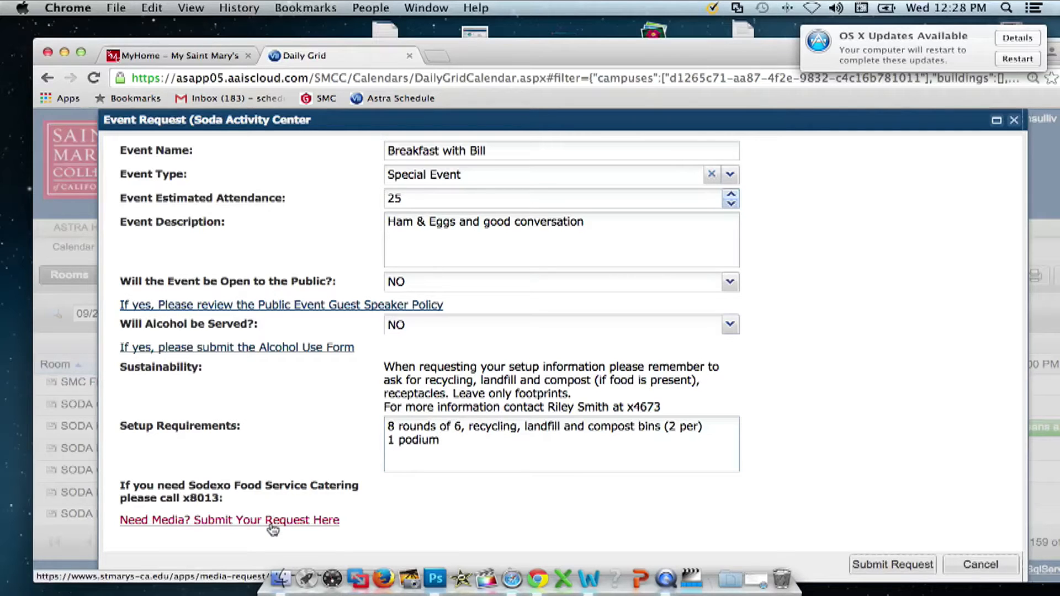
# - Submit the request and close the thank-you message, returning to the September 24, 2015 Daily Grid
pyautogui.click(875, 564)
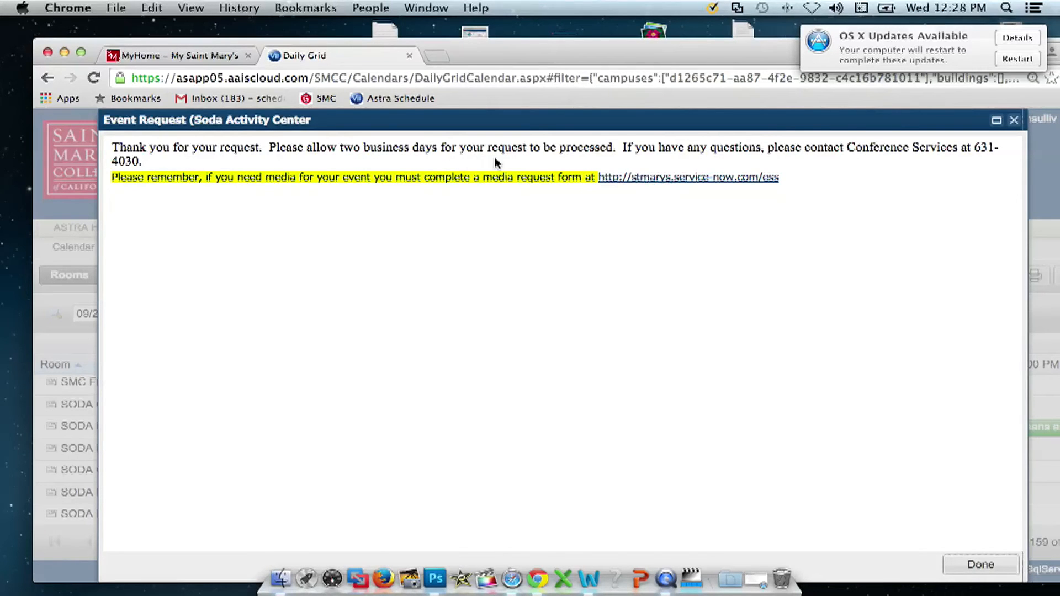
pyautogui.click(963, 563)
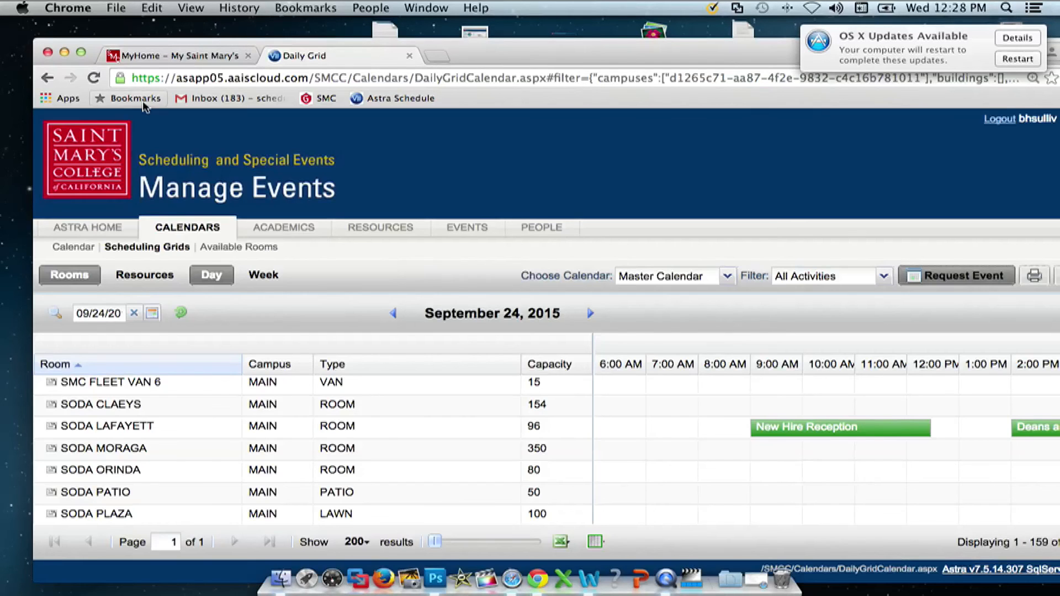